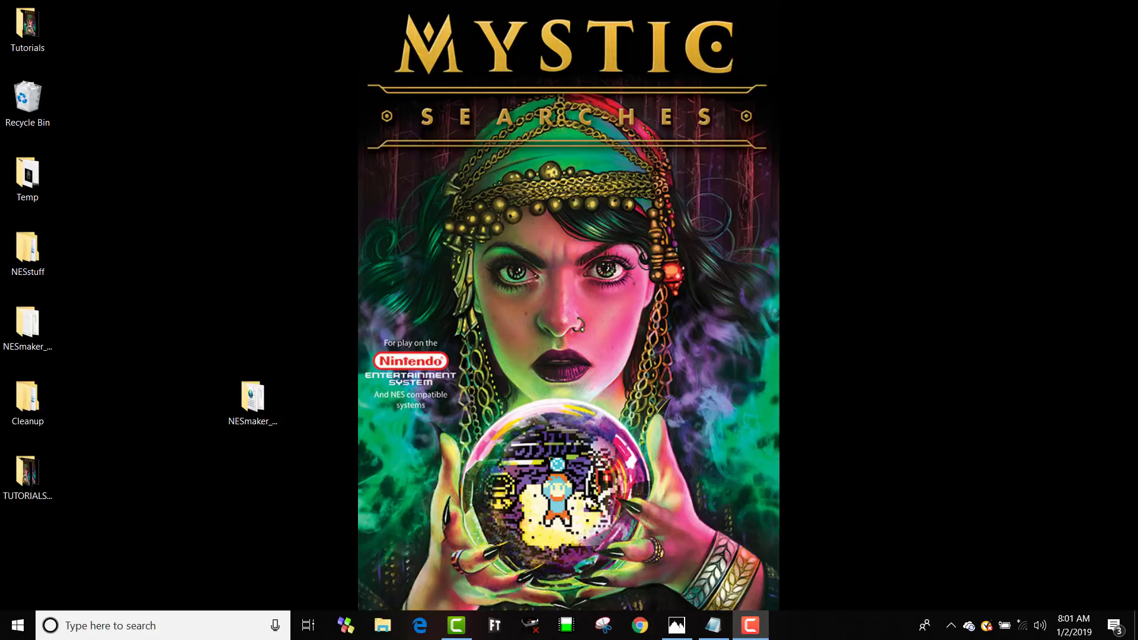
# - Open the NESmaker_4_1_0 folder on the Windows desktop
pyautogui.doubleClick(253, 398)
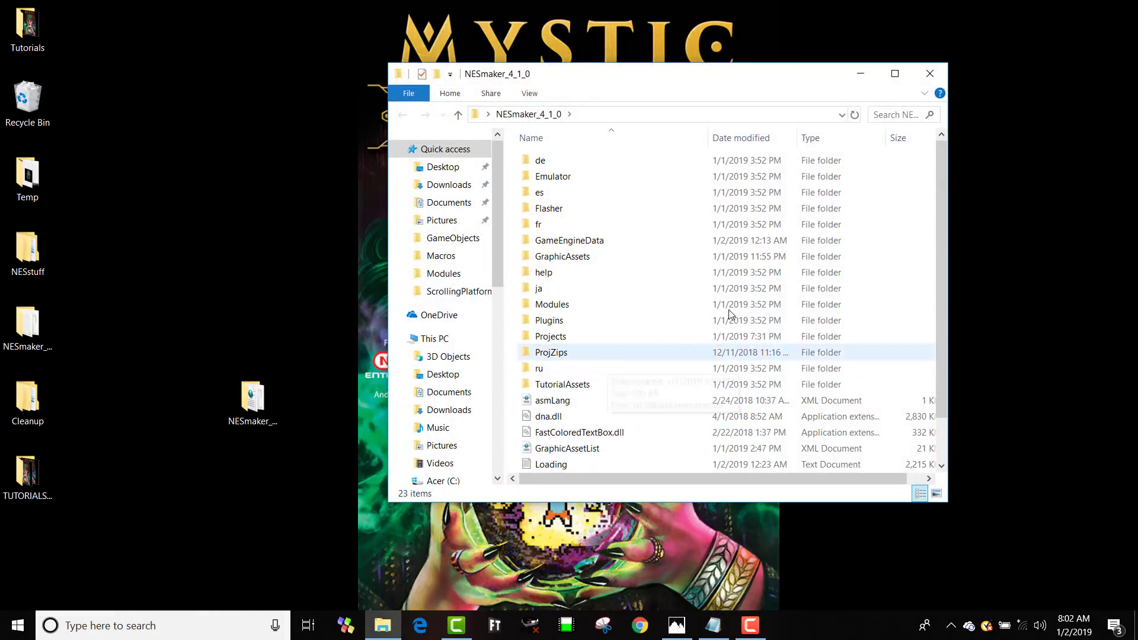
pyautogui.scroll(-1, 731, 314)
# - Launch NES Maker and create blank-tileset project ScrollingPlatformer using BASE_ScrollingPlatformer.MOD
pyautogui.doubleClick(567, 449)
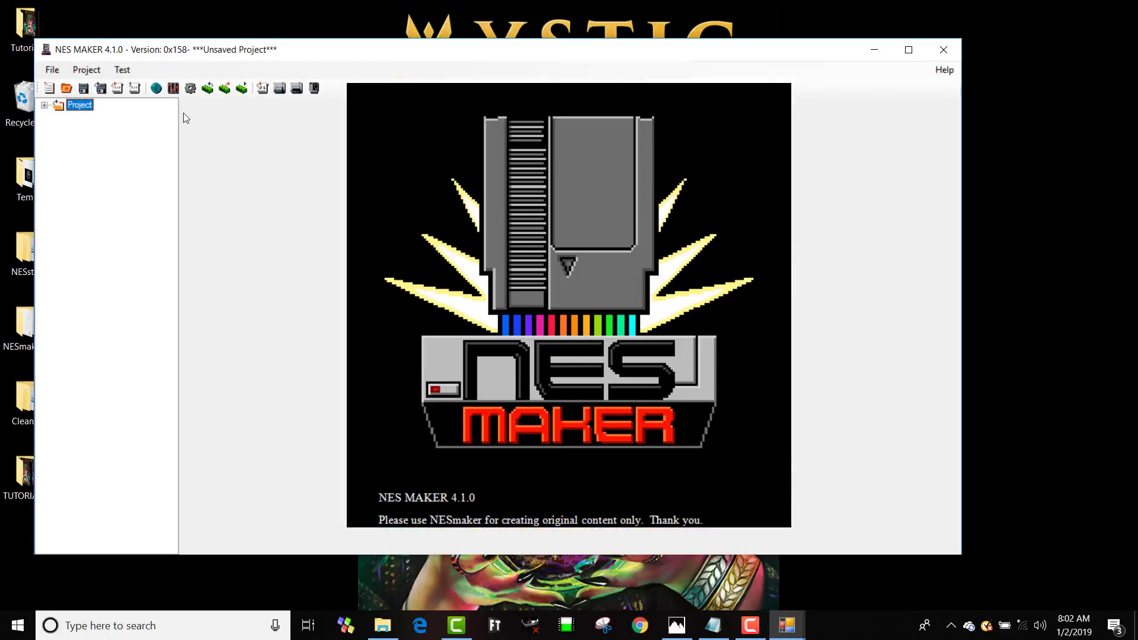
pyautogui.click(52, 69)
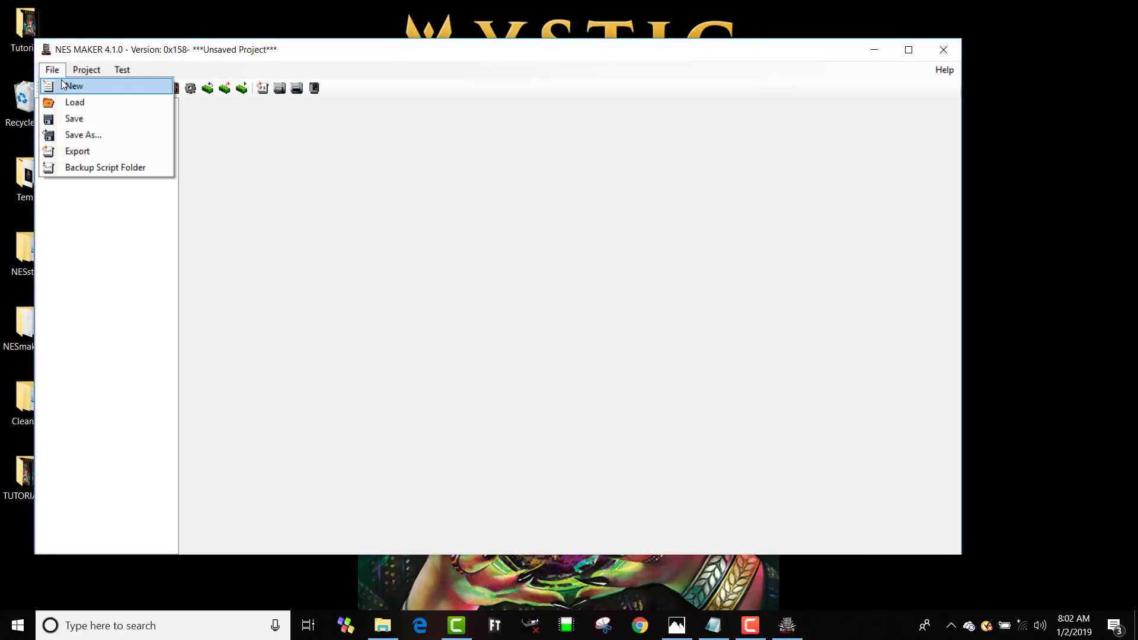
pyautogui.click(66, 85)
pyautogui.click(98, 122)
pyautogui.click(160, 159)
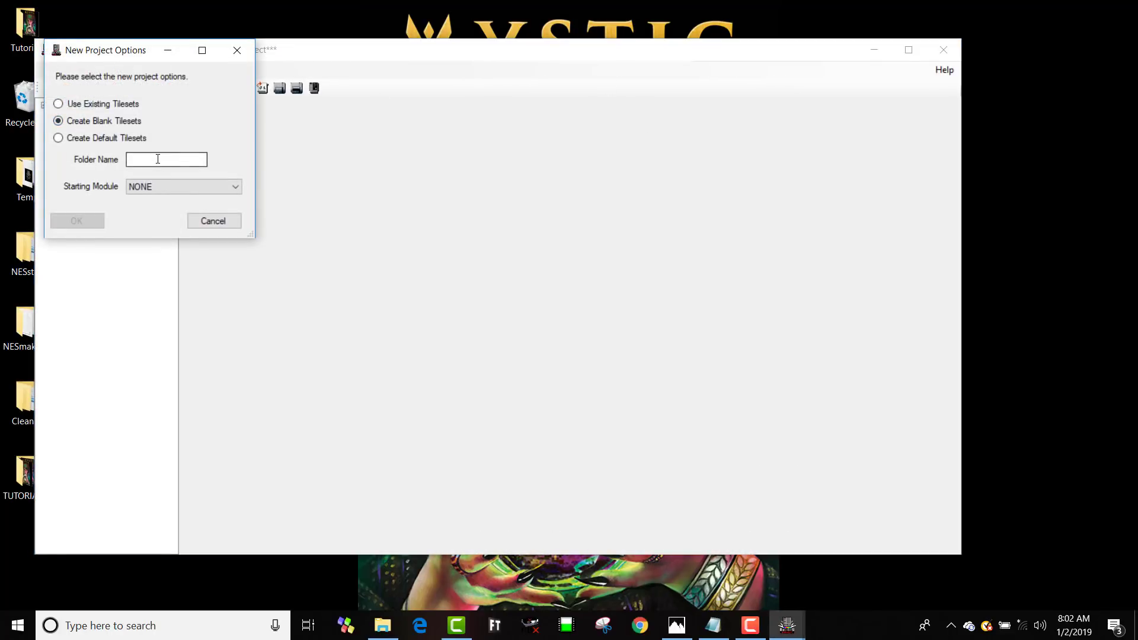
pyautogui.write('Scroll')
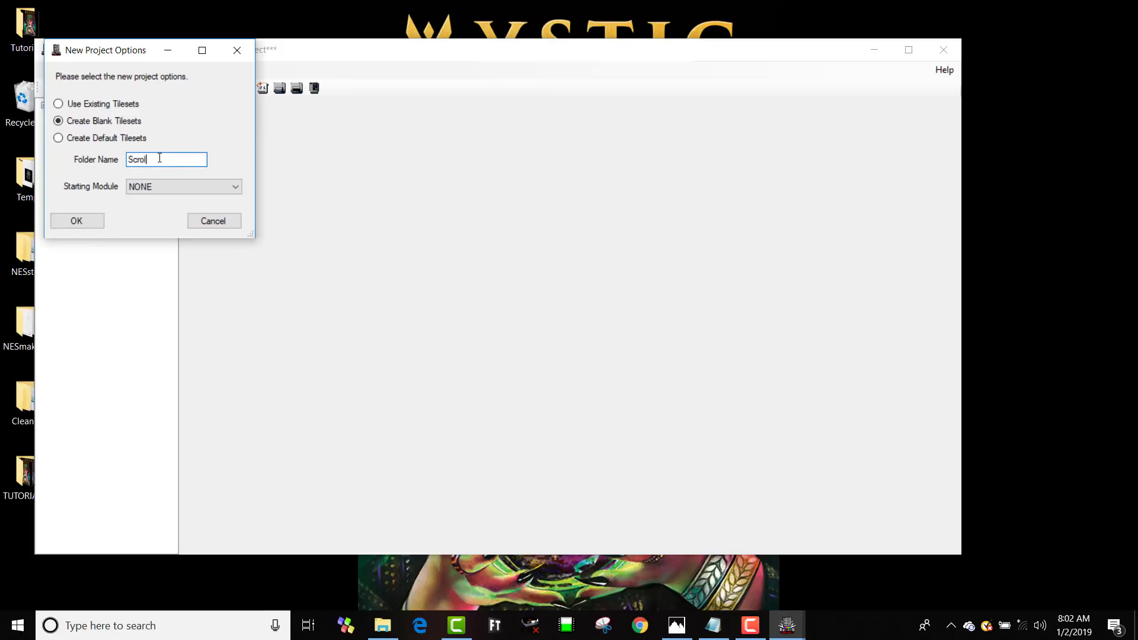
pyautogui.write('ingPlatformer')
pyautogui.click(141, 188)
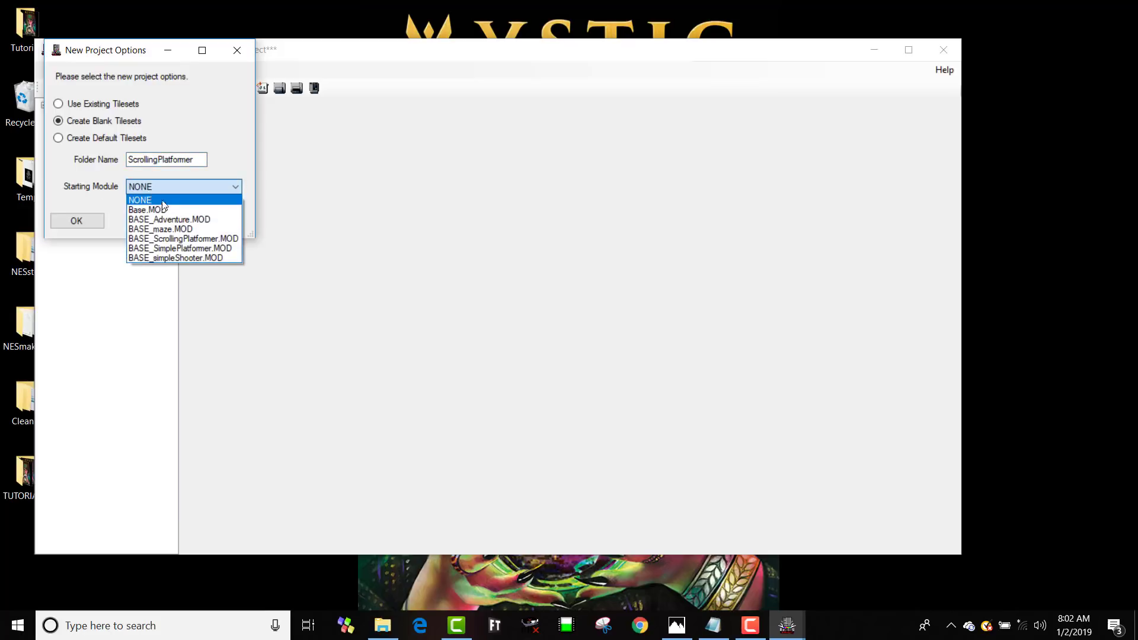
pyautogui.click(211, 238)
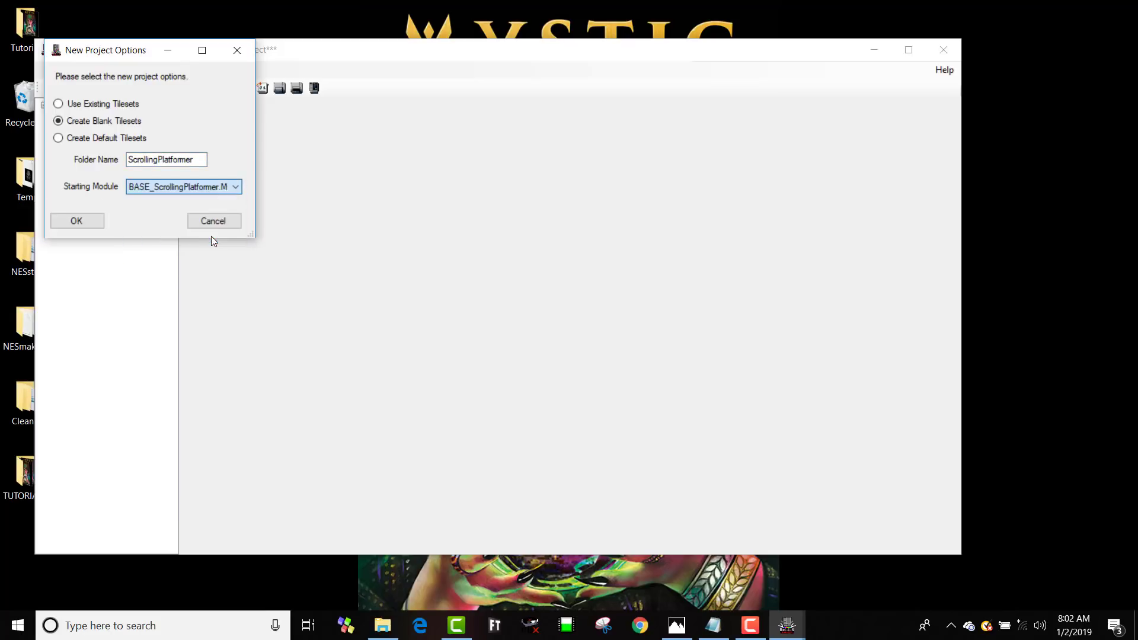
pyautogui.click(96, 224)
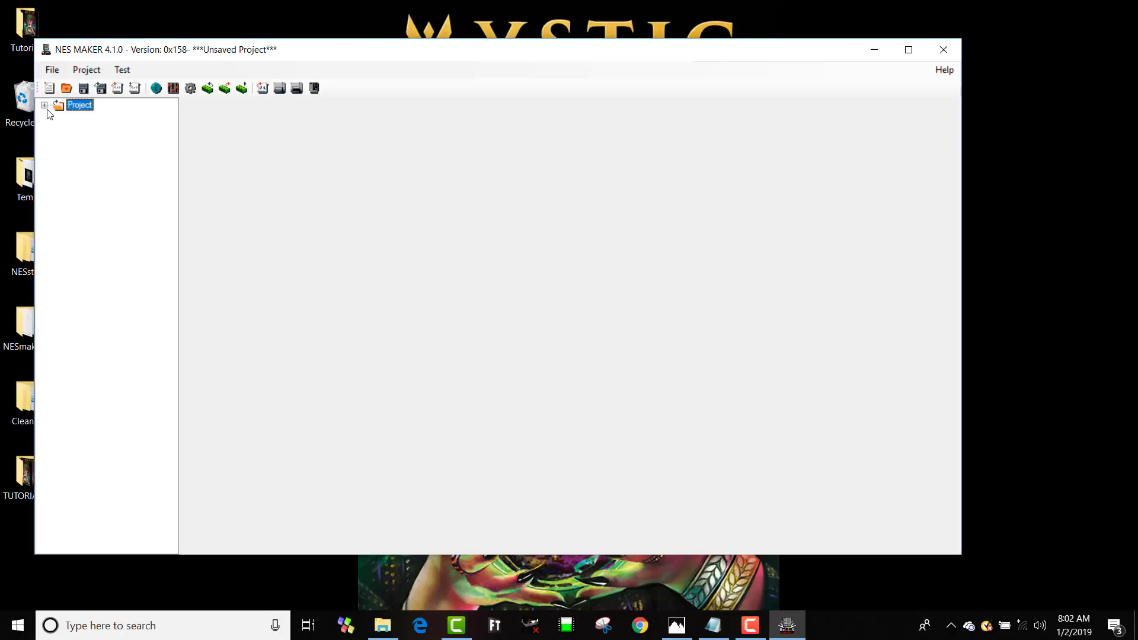
pyautogui.click(45, 106)
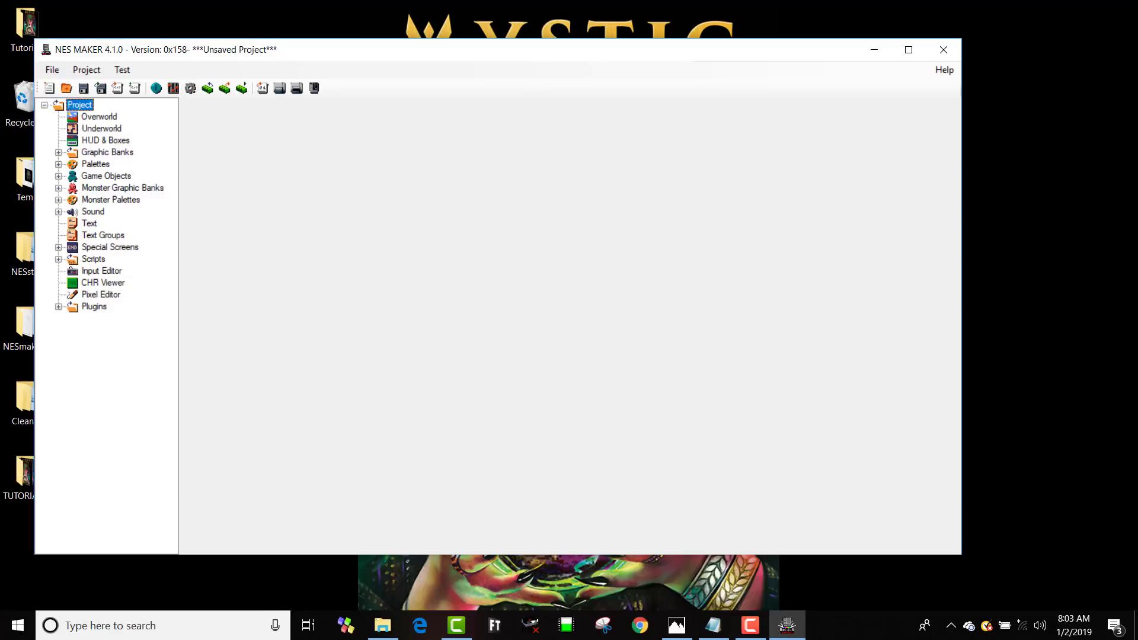
# - Move the NES Maker window slightly down and to the right on the desktop
pyautogui.moveTo(684, 61); pyautogui.dragTo(717, 89)
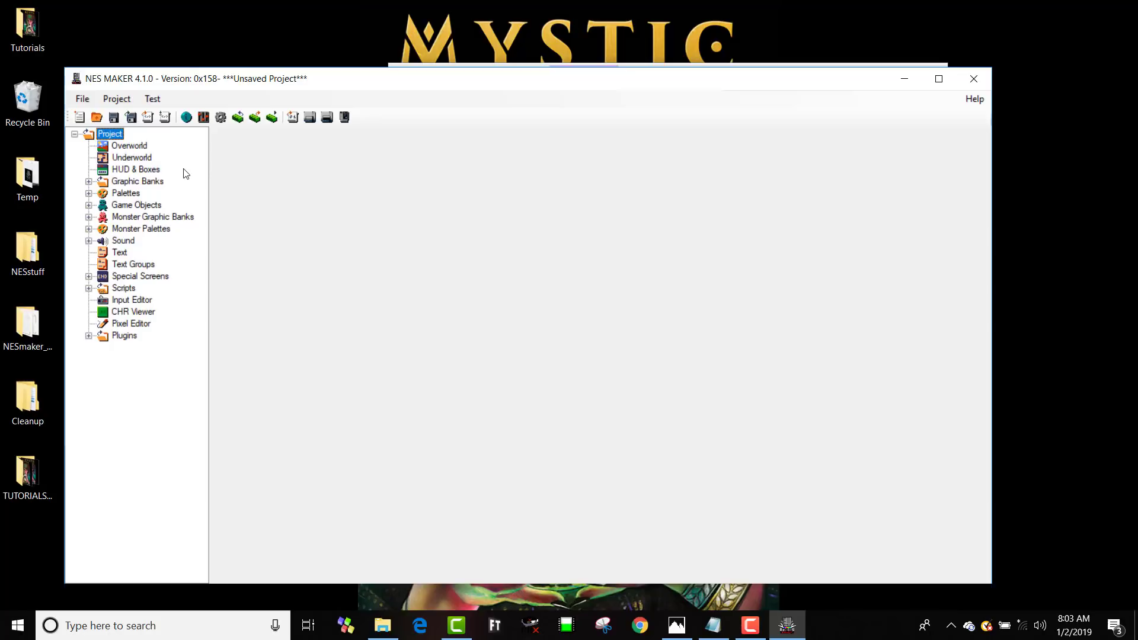
# - Import ScrollingPlatformer_tilesets.zip over all tilesets in Project Settings, then close the settings
pyautogui.click(221, 117)
pyautogui.click(145, 90)
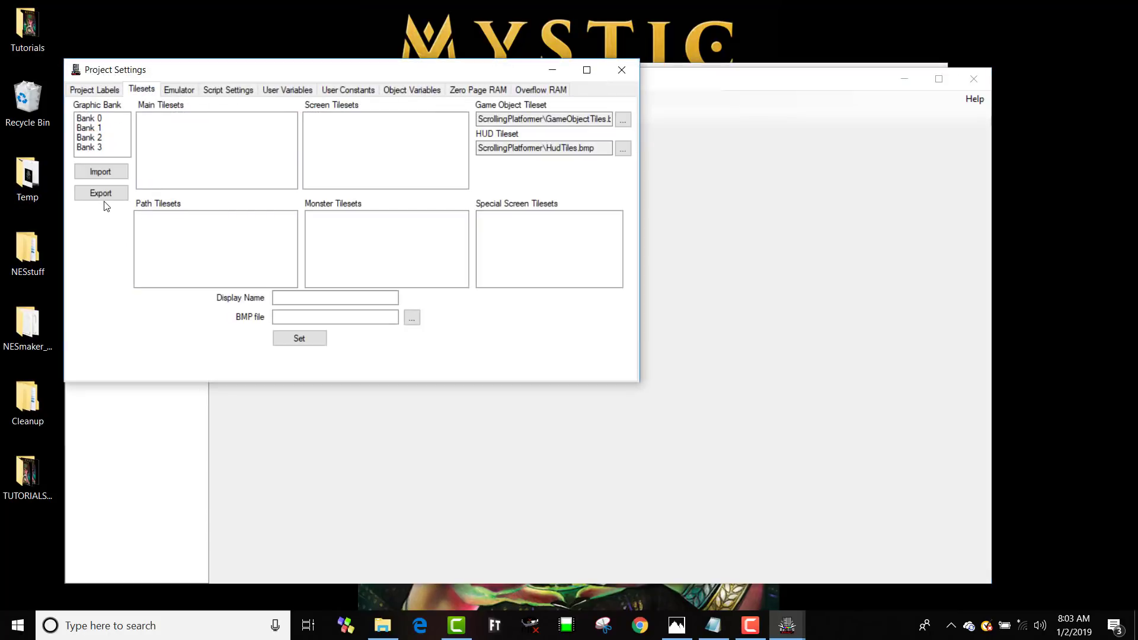
pyautogui.click(104, 170)
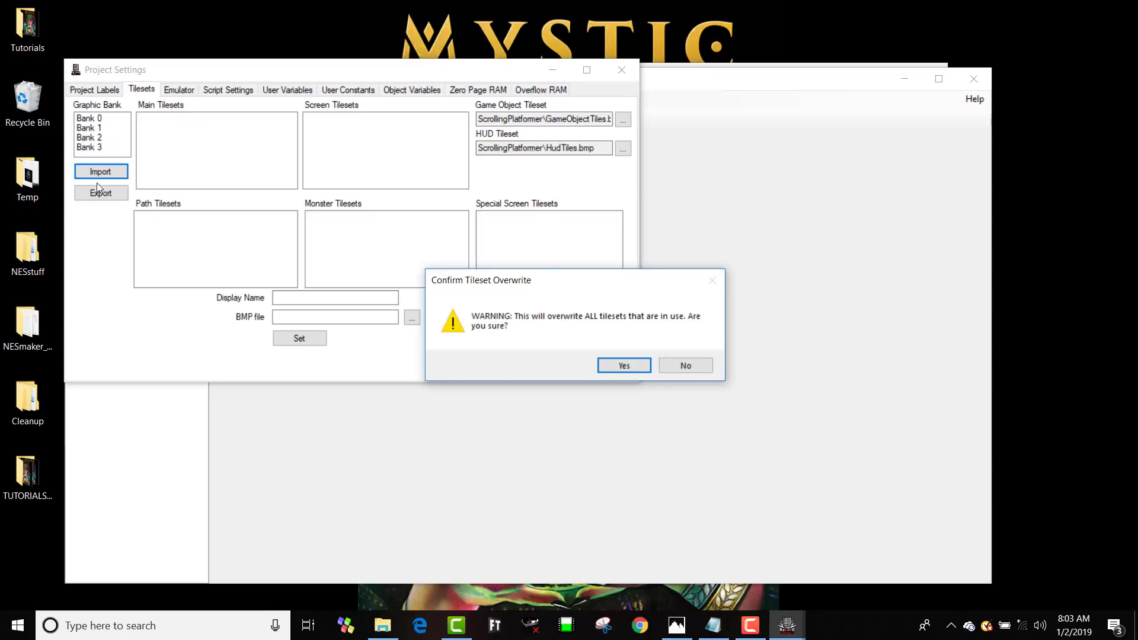
pyautogui.click(614, 365)
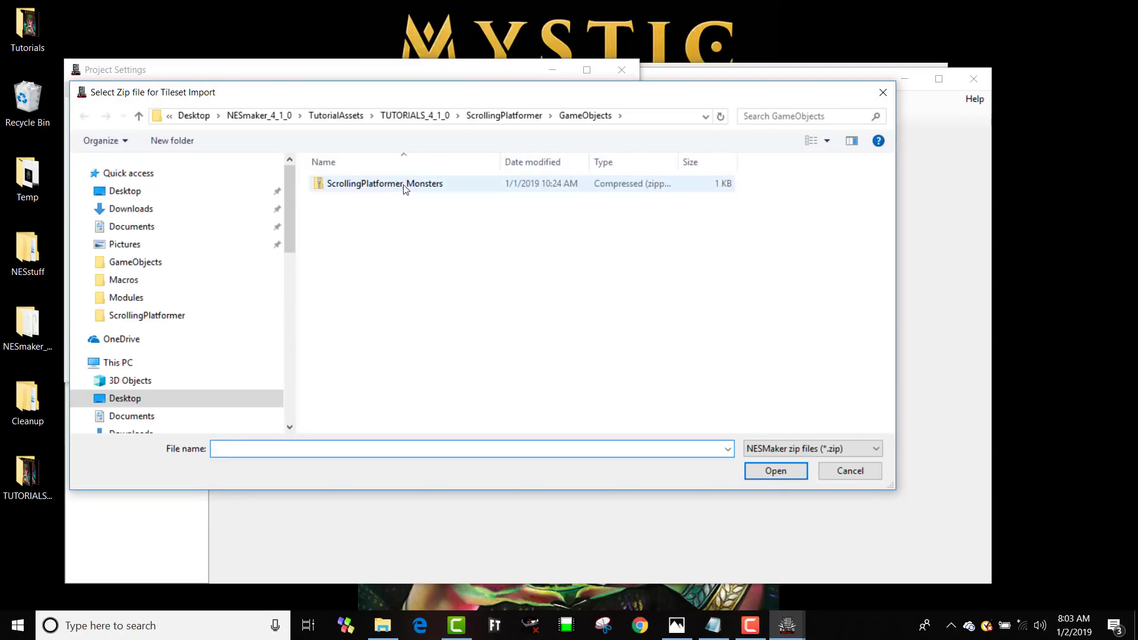
pyautogui.click(525, 116)
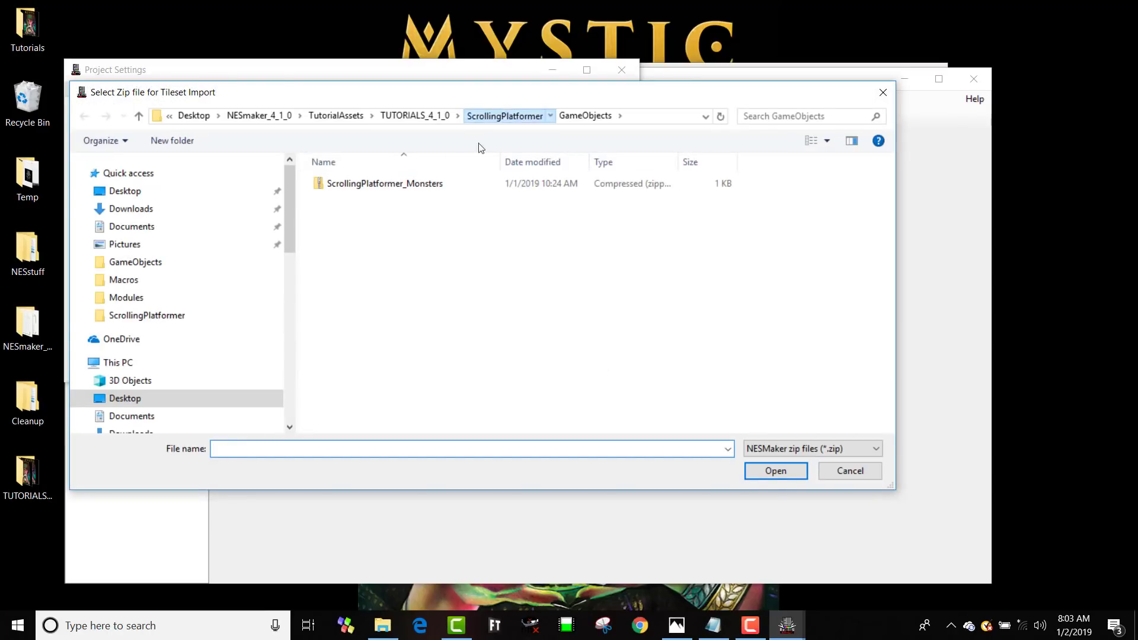
pyautogui.click(445, 116)
pyautogui.doubleClick(361, 219)
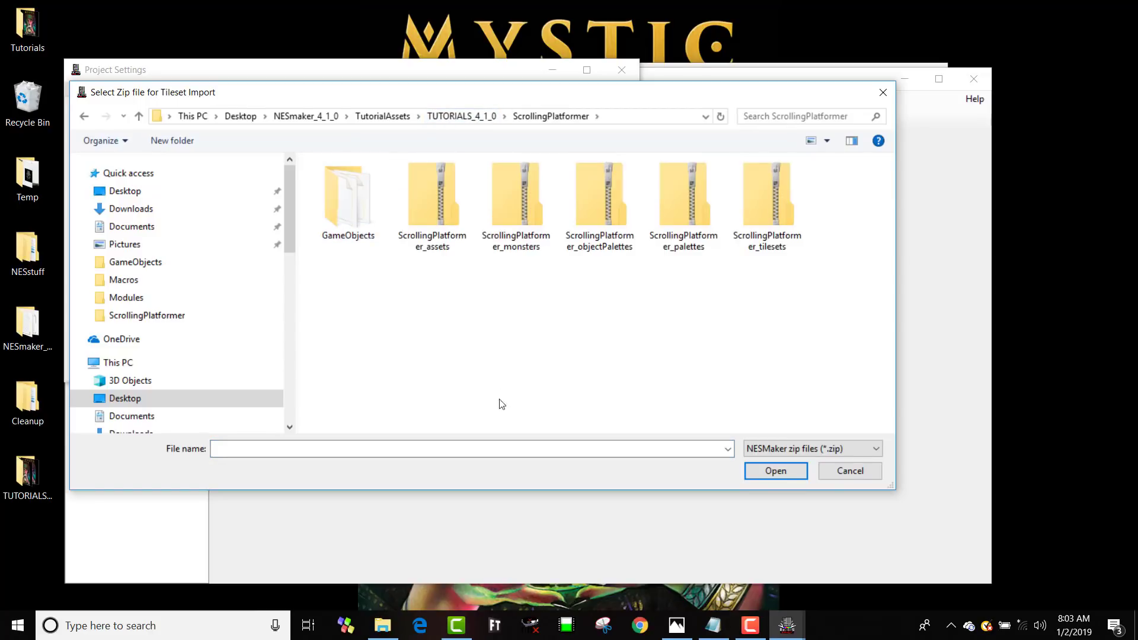
pyautogui.click(780, 203)
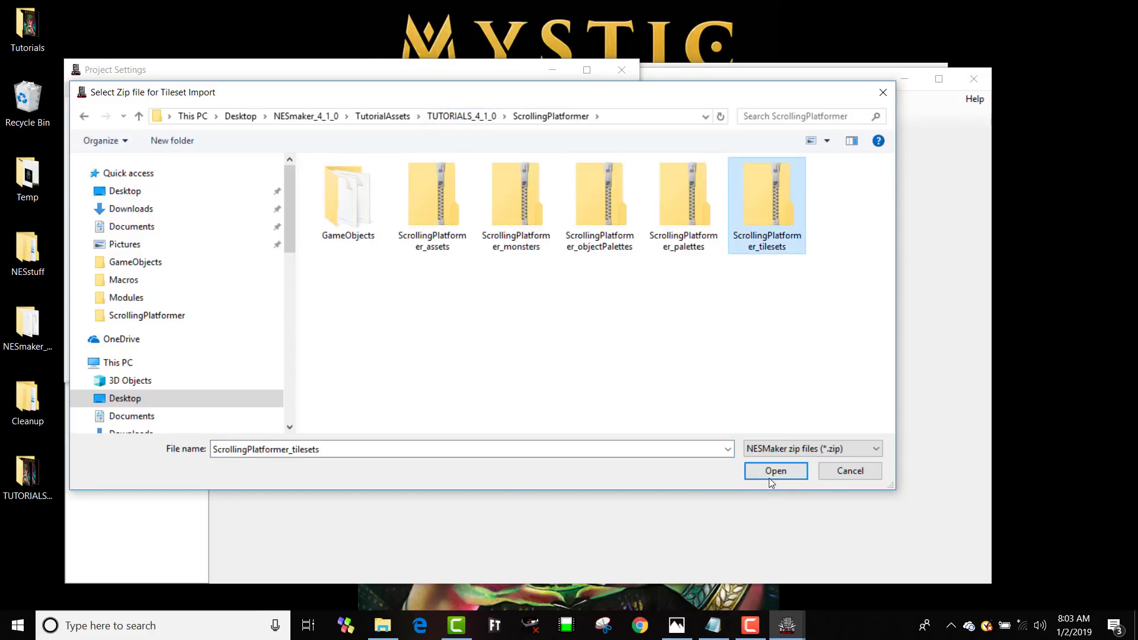
pyautogui.click(776, 472)
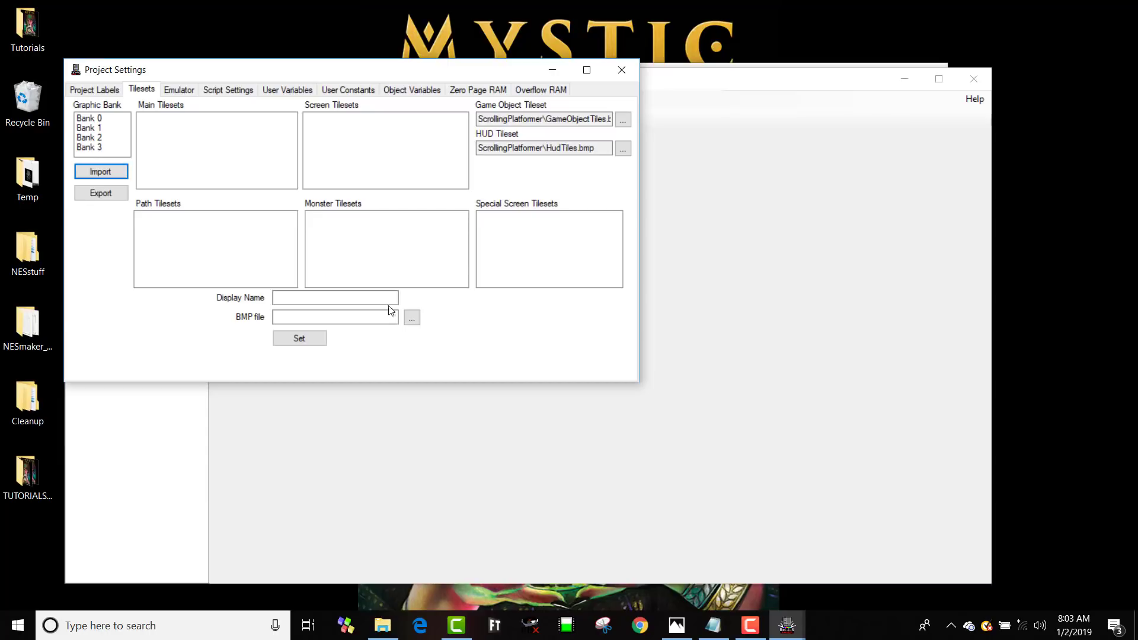
pyautogui.click(622, 69)
# - Open the Pixel Editor and cancel loading a bitmap tileset
pyautogui.click(131, 323)
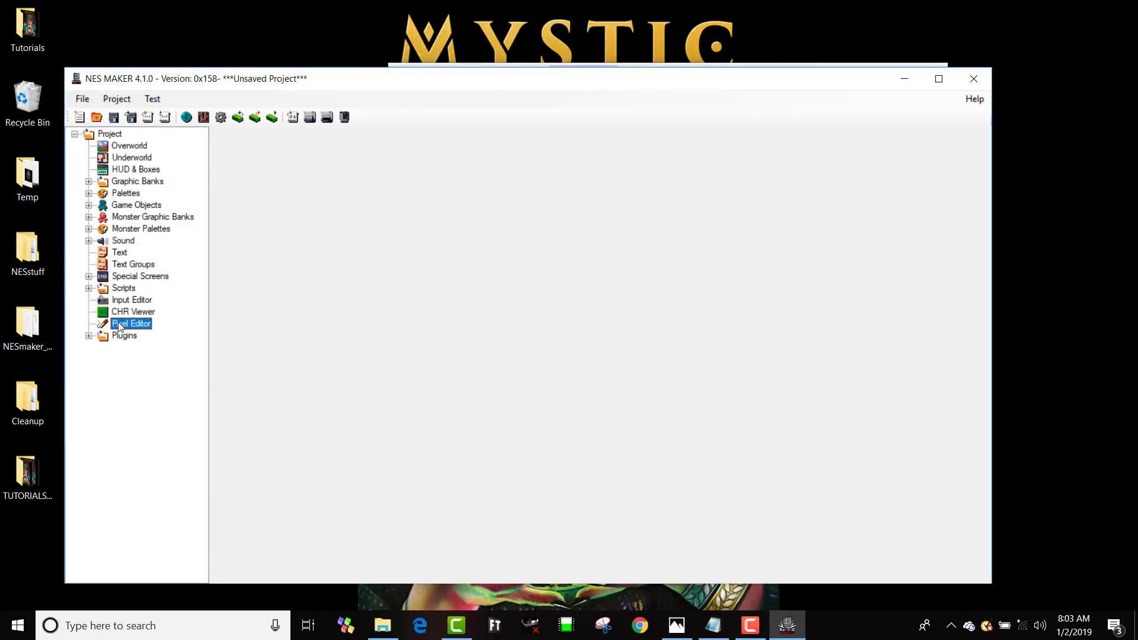
pyautogui.click(225, 136)
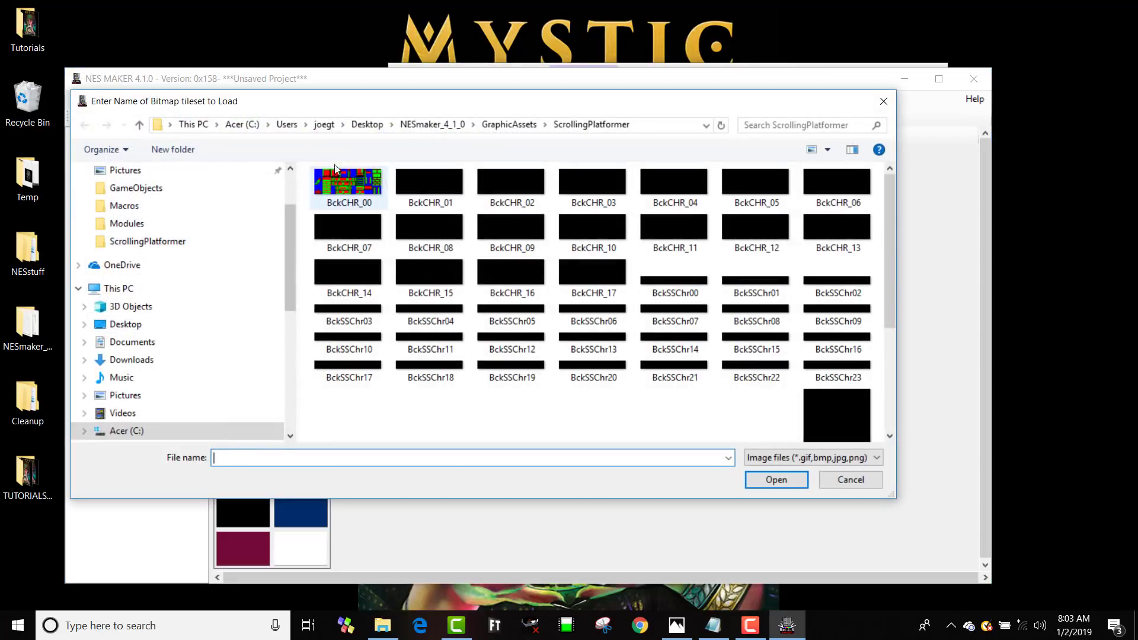
pyautogui.click(884, 100)
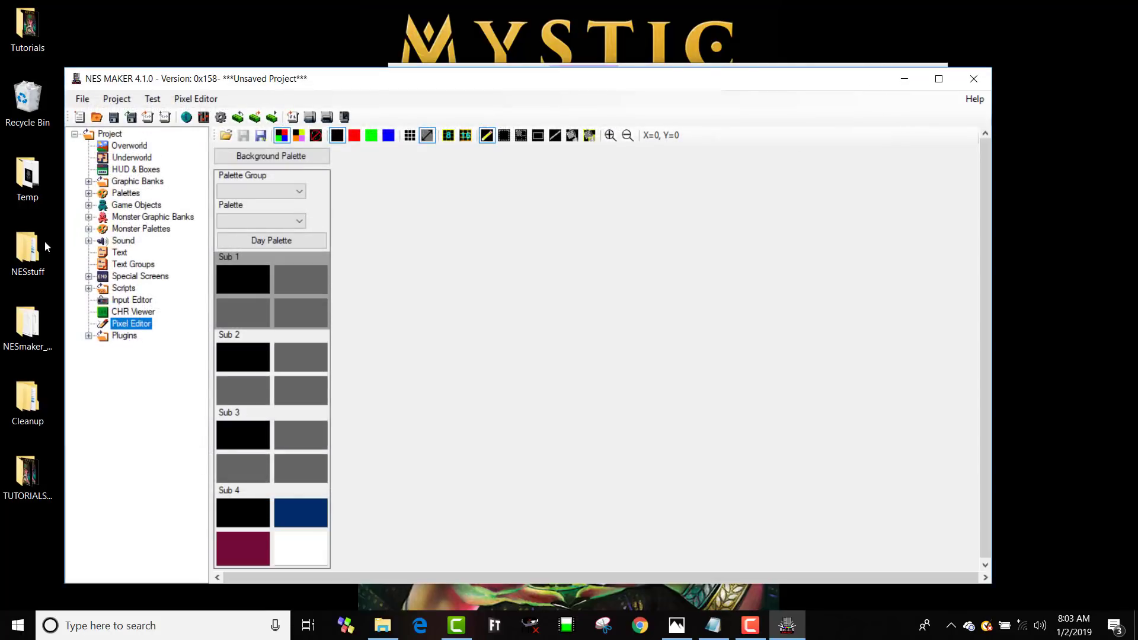
# - Import ScrollingPlatformer_assets.zip into Graphics Bank 1's Assets folder
pyautogui.click(88, 182)
pyautogui.click(102, 194)
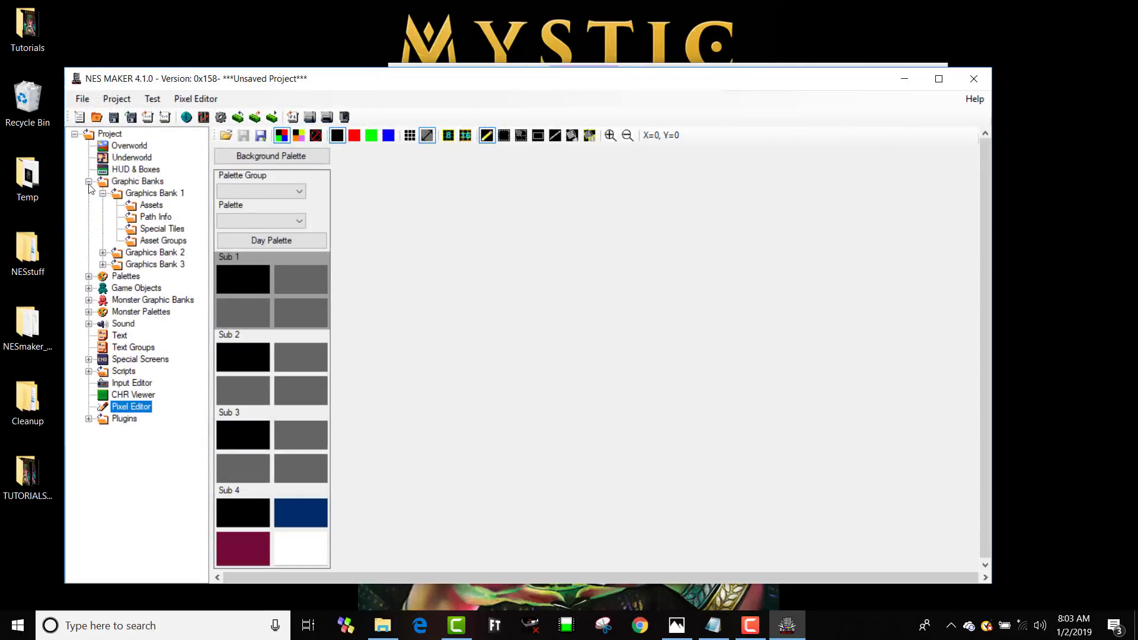
pyautogui.rightClick(145, 205)
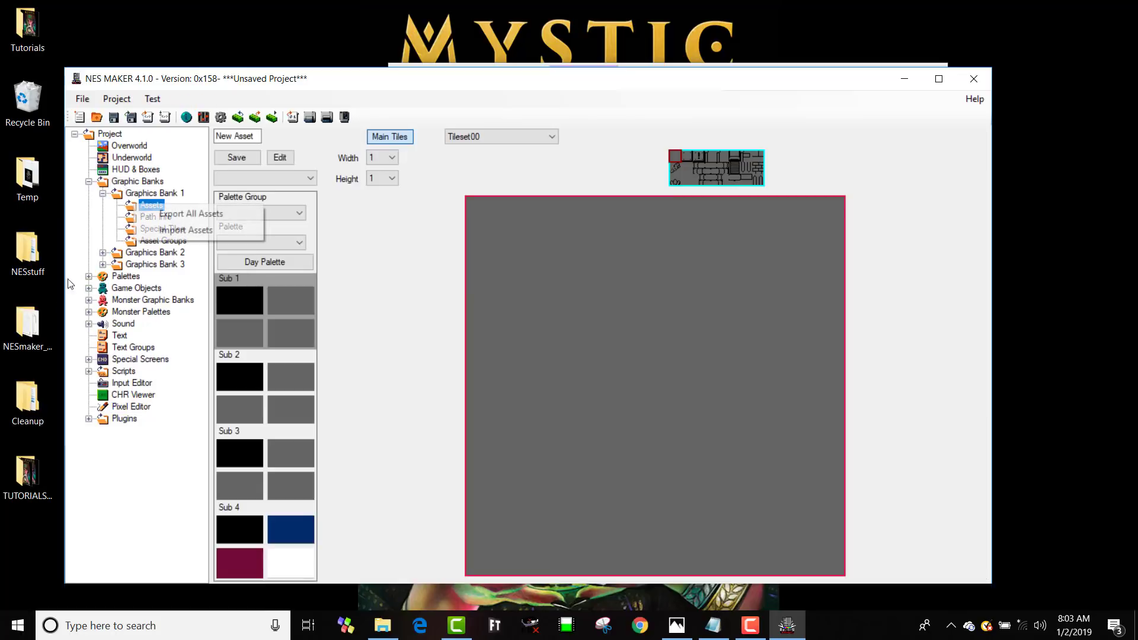
pyautogui.click(232, 227)
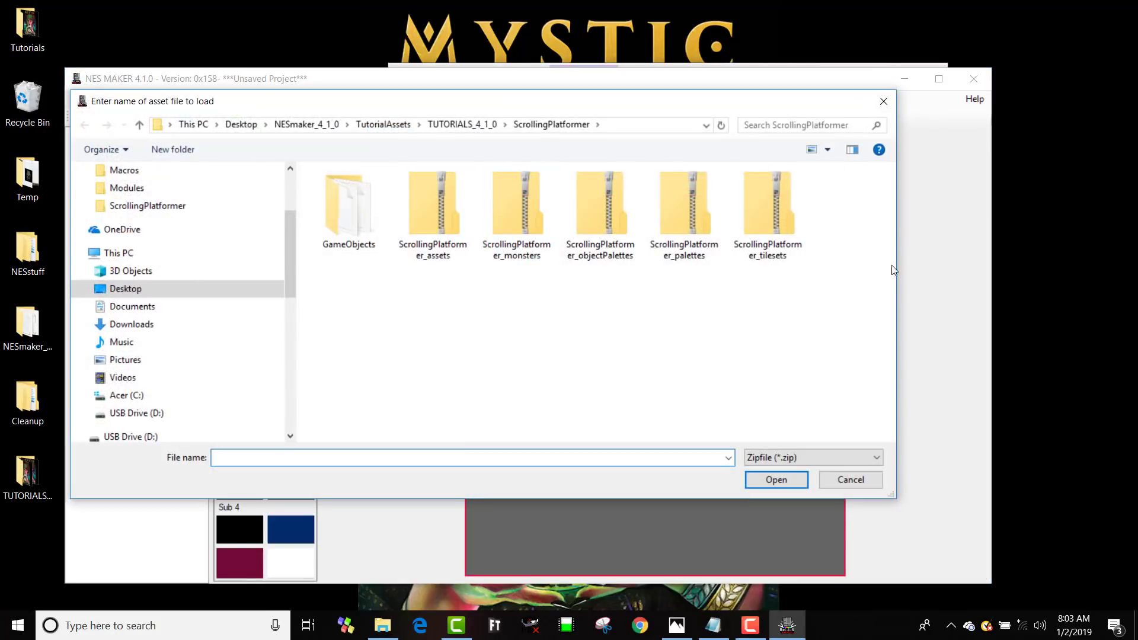
pyautogui.doubleClick(421, 212)
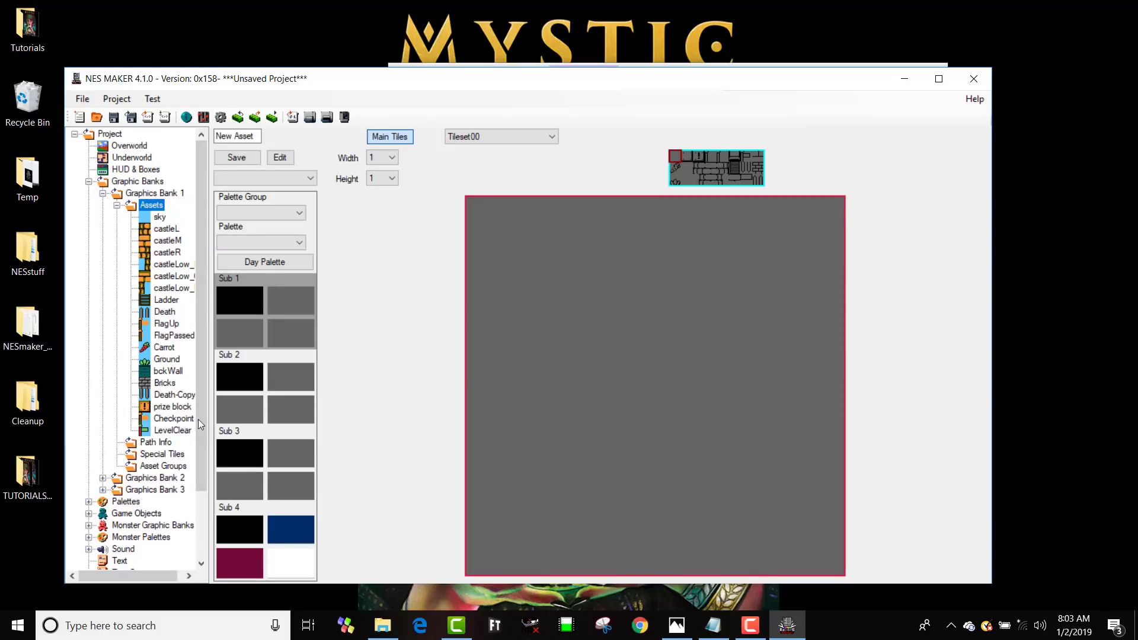
pyautogui.moveTo(208, 420); pyautogui.dragTo(201, 506)
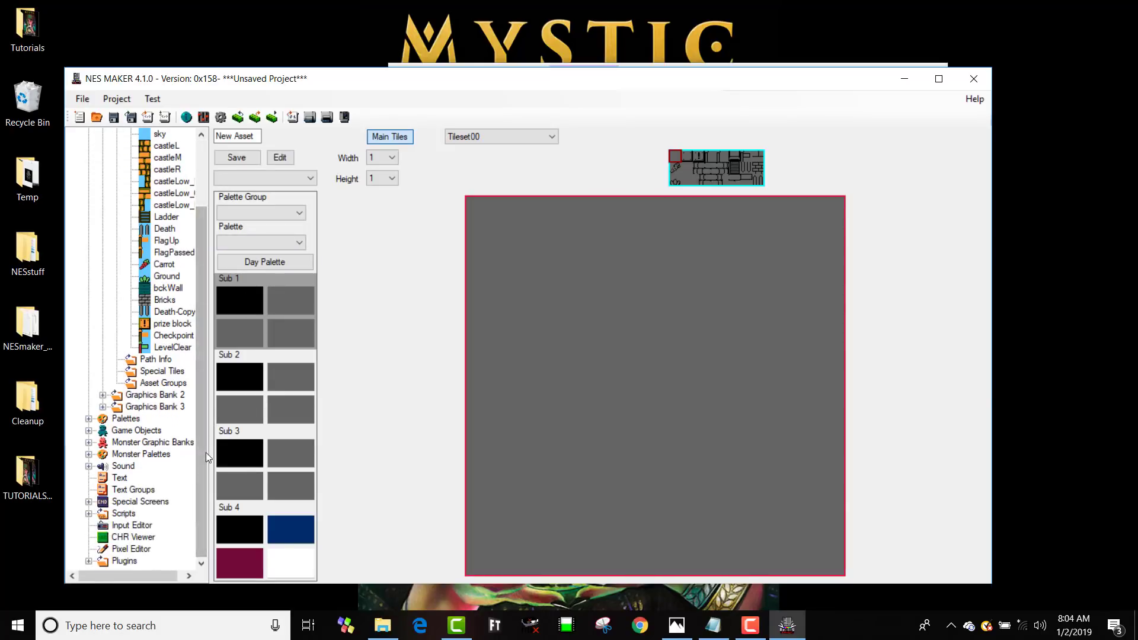
# - Import ScrollingPlatformer_palettes.zip into All Palettes
pyautogui.click(89, 419)
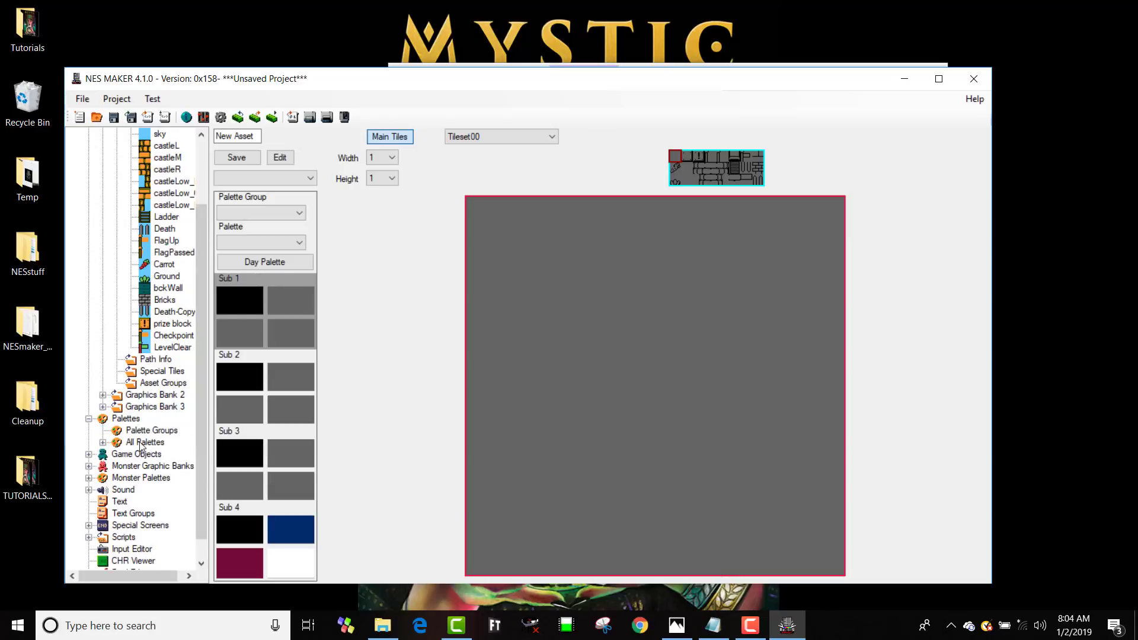
pyautogui.rightClick(140, 442)
pyautogui.click(194, 455)
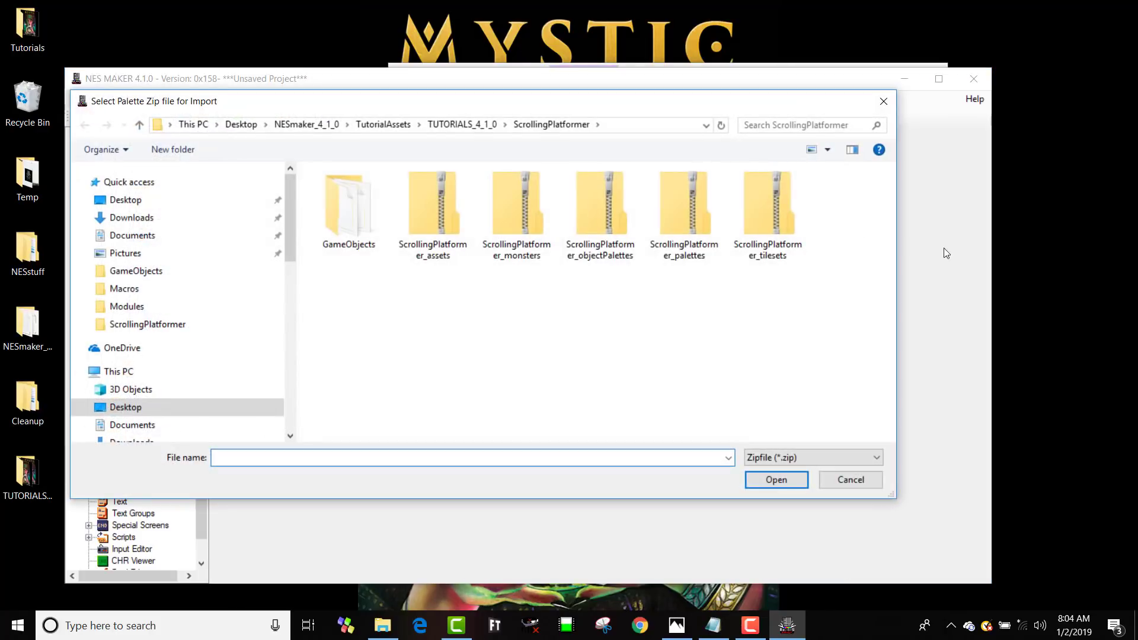
pyautogui.doubleClick(697, 223)
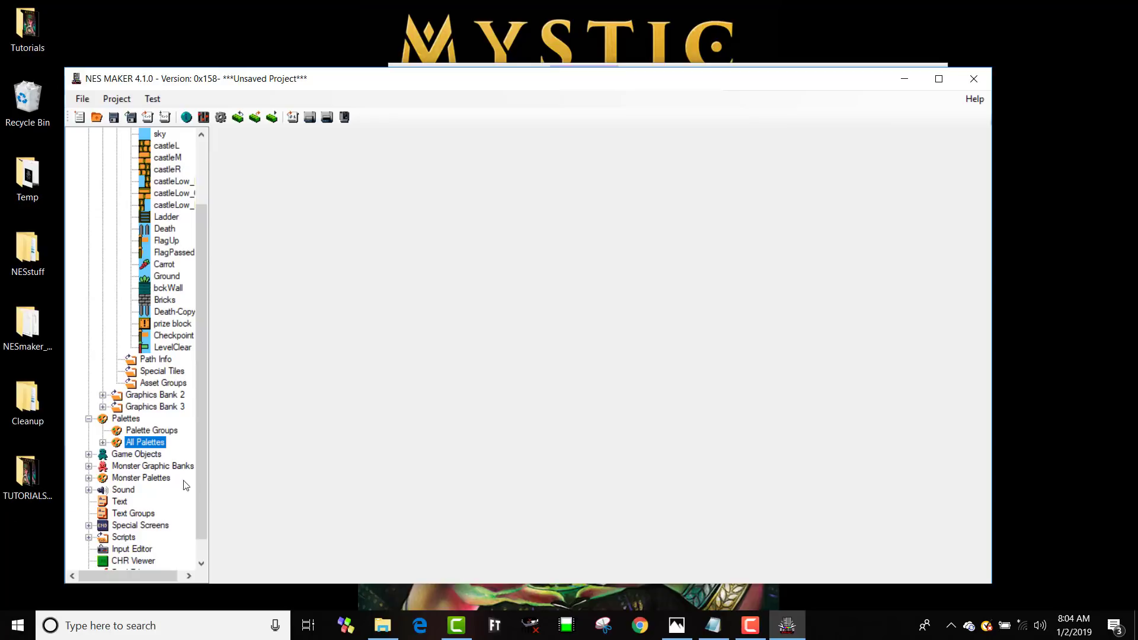
# - Import ScrollingPlatformer_objectPalettes.zip into All Monster Palettes
pyautogui.click(88, 478)
pyautogui.click(145, 490)
pyautogui.rightClick(146, 487)
pyautogui.click(156, 495)
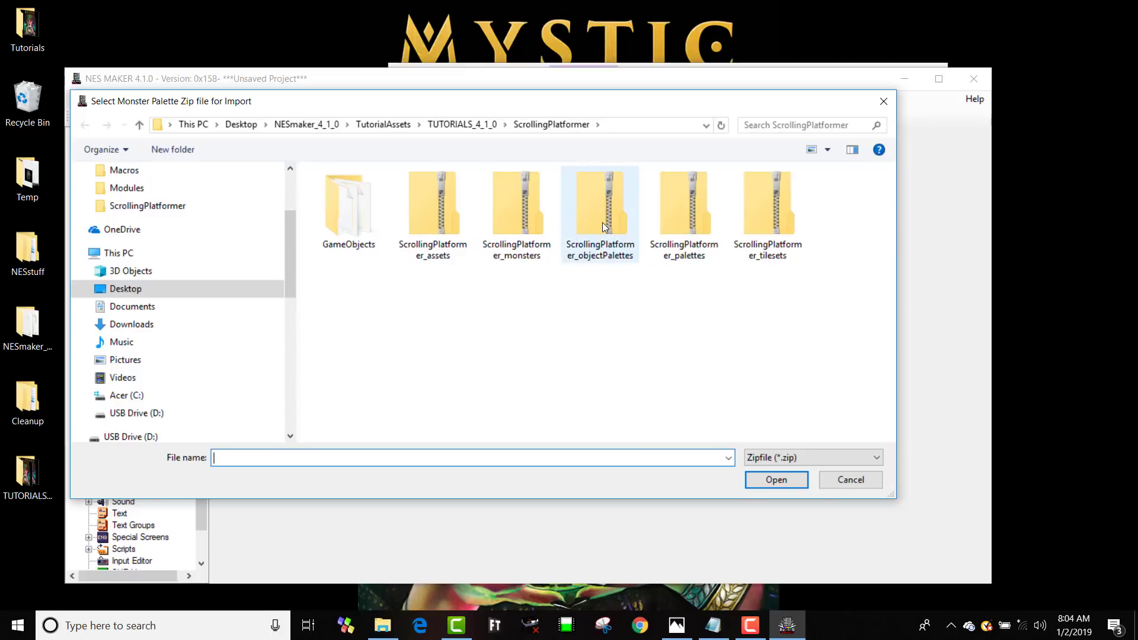
pyautogui.doubleClick(602, 222)
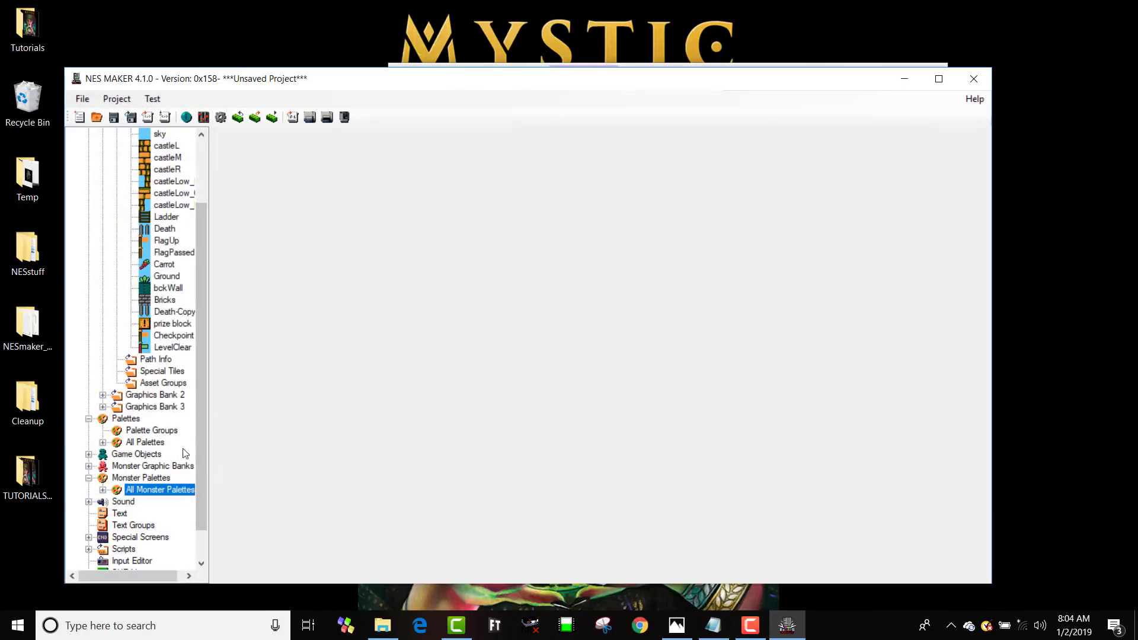
pyautogui.scroll(-1, 177, 474)
# - Import the ScrollingPlatformer_controlScheme.NMInputs input links in the Input Editor
pyautogui.click(134, 526)
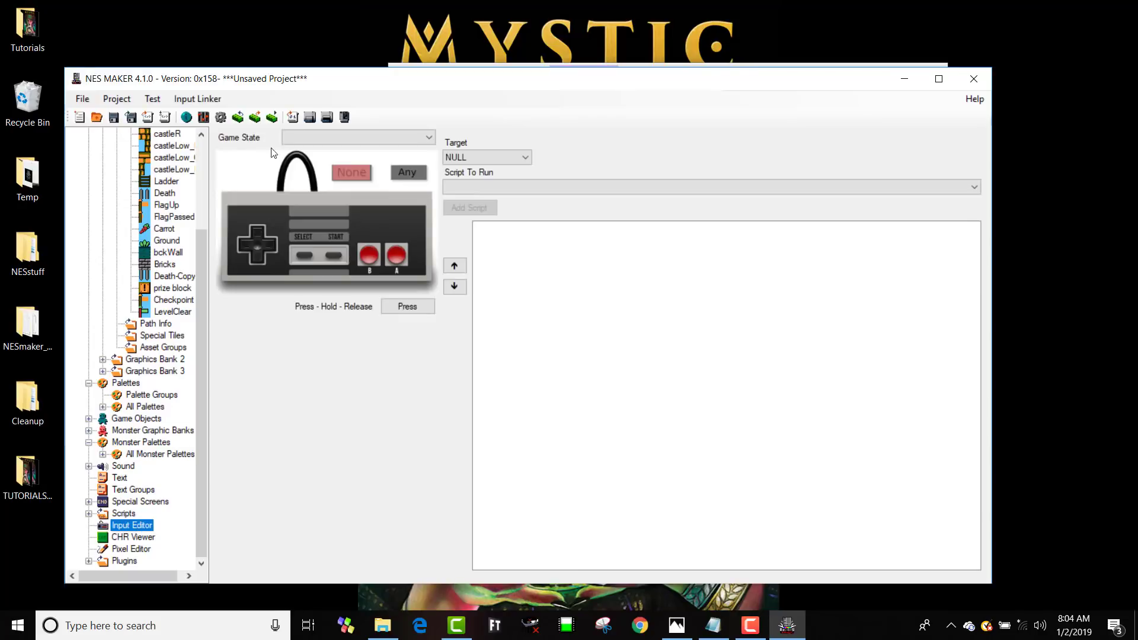
pyautogui.click(213, 101)
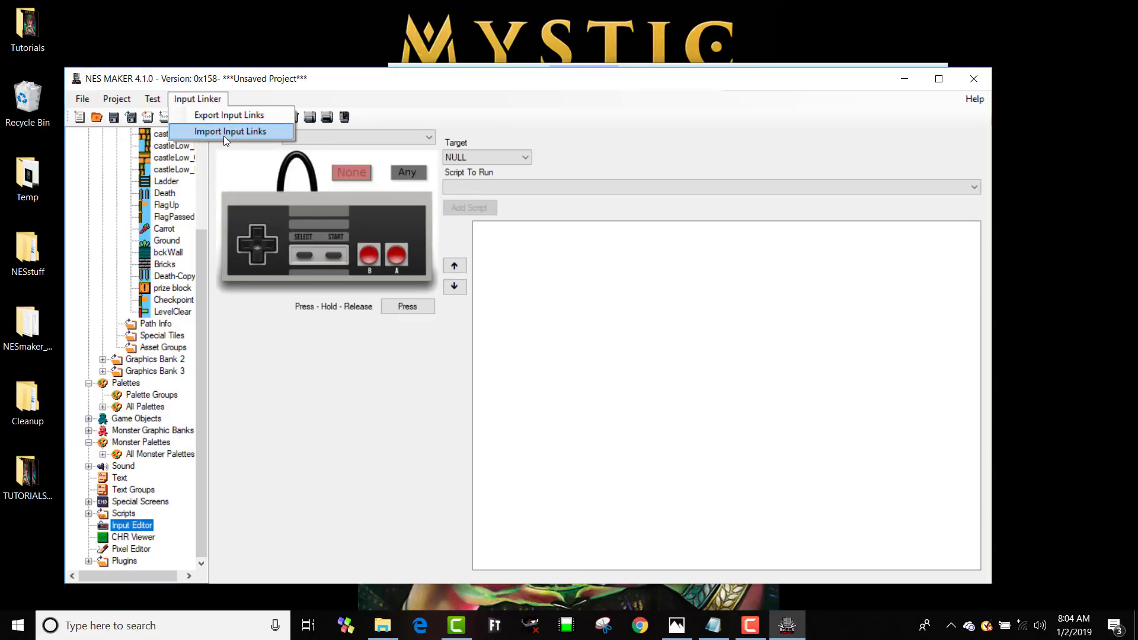
pyautogui.click(225, 136)
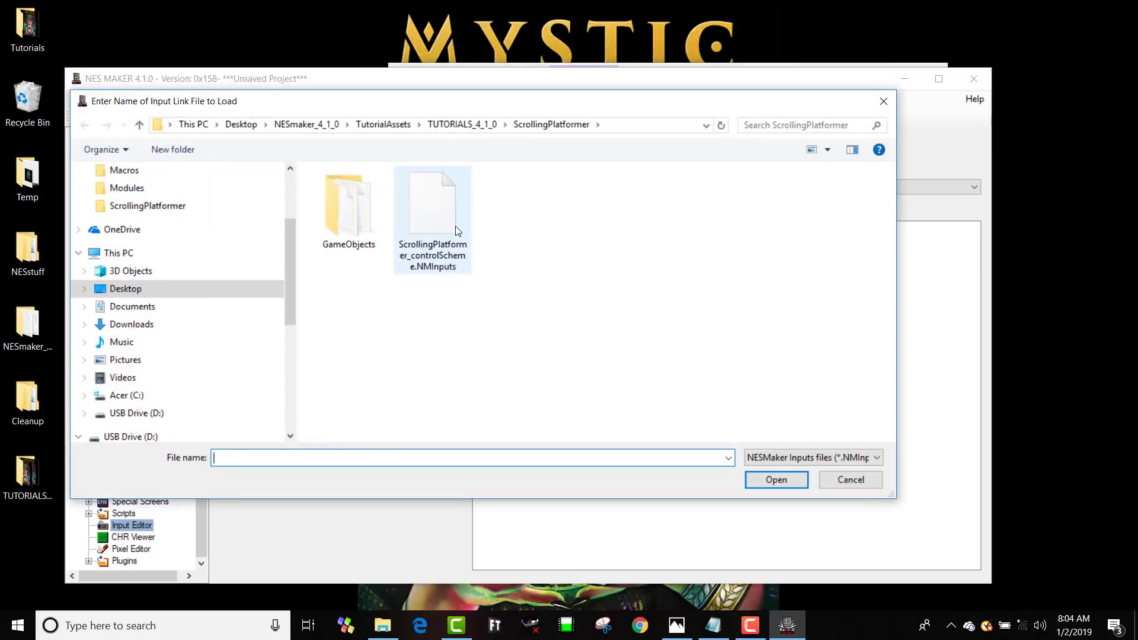
pyautogui.doubleClick(456, 226)
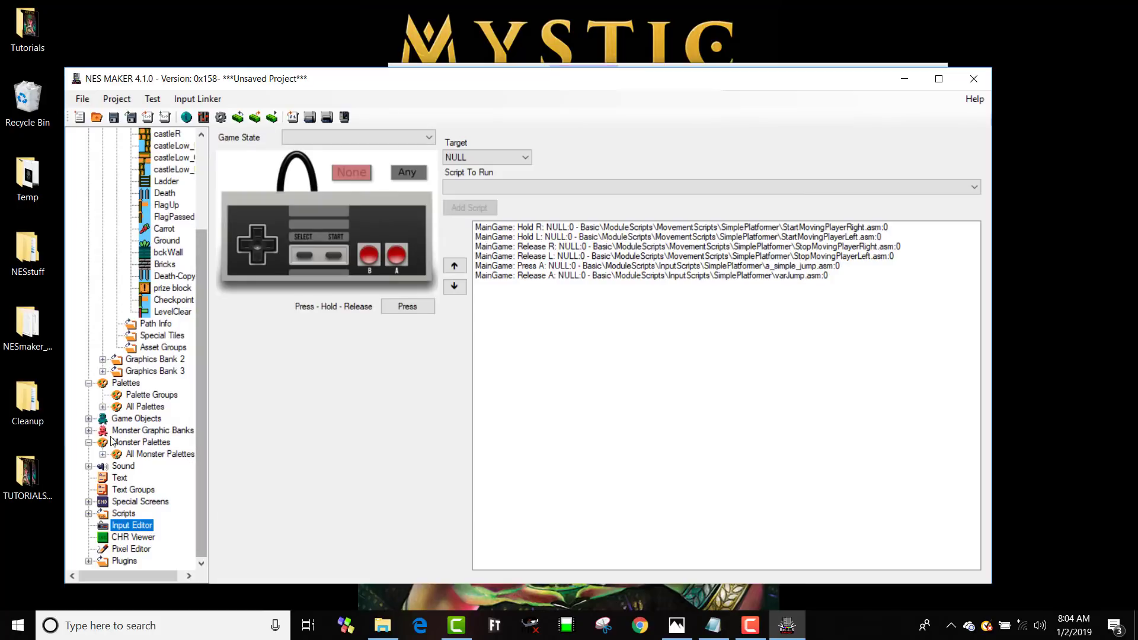
pyautogui.click(88, 431)
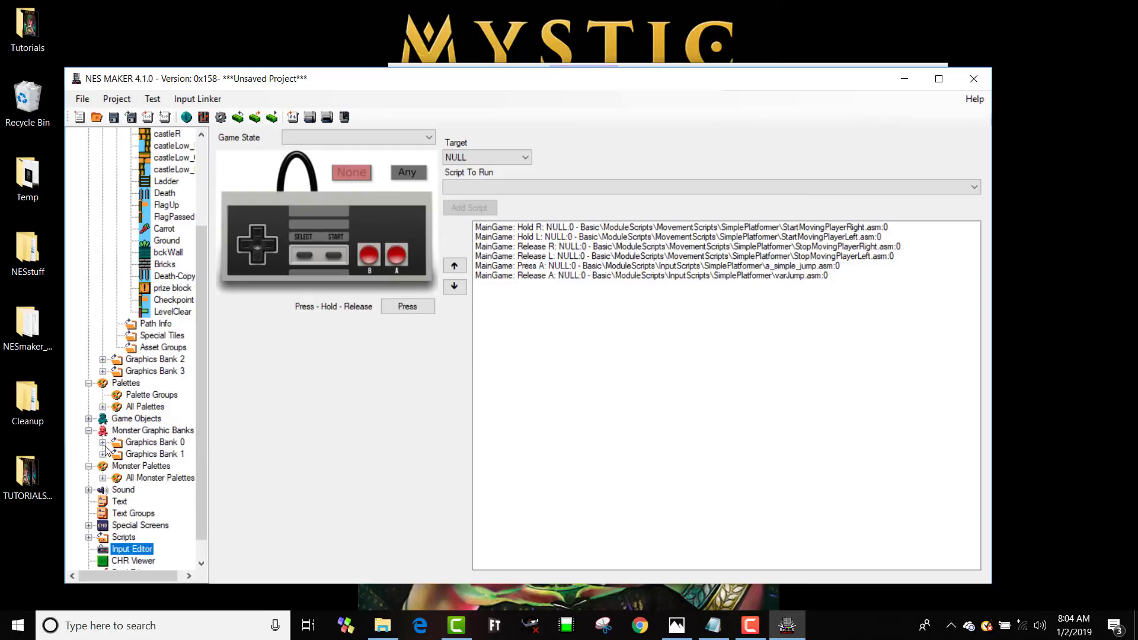
# - Import ScrollingPlatformer_monsters.zip into Monster Graphics Bank 0, then open the Player game object
pyautogui.click(104, 443)
pyautogui.click(156, 454)
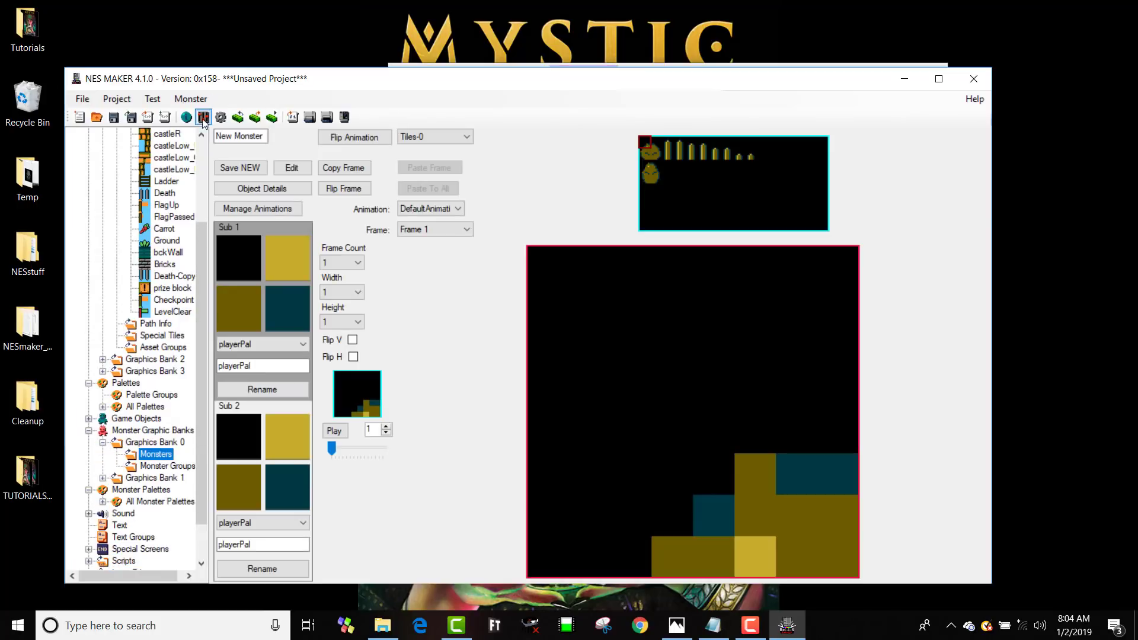
pyautogui.click(190, 98)
pyautogui.click(225, 164)
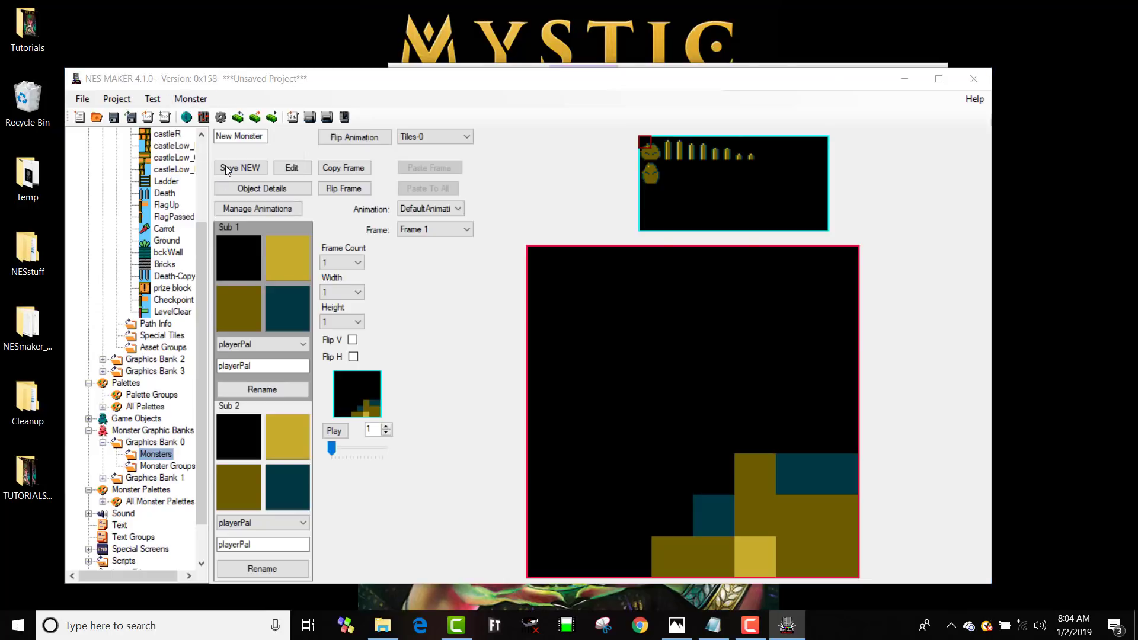
pyautogui.click(506, 183)
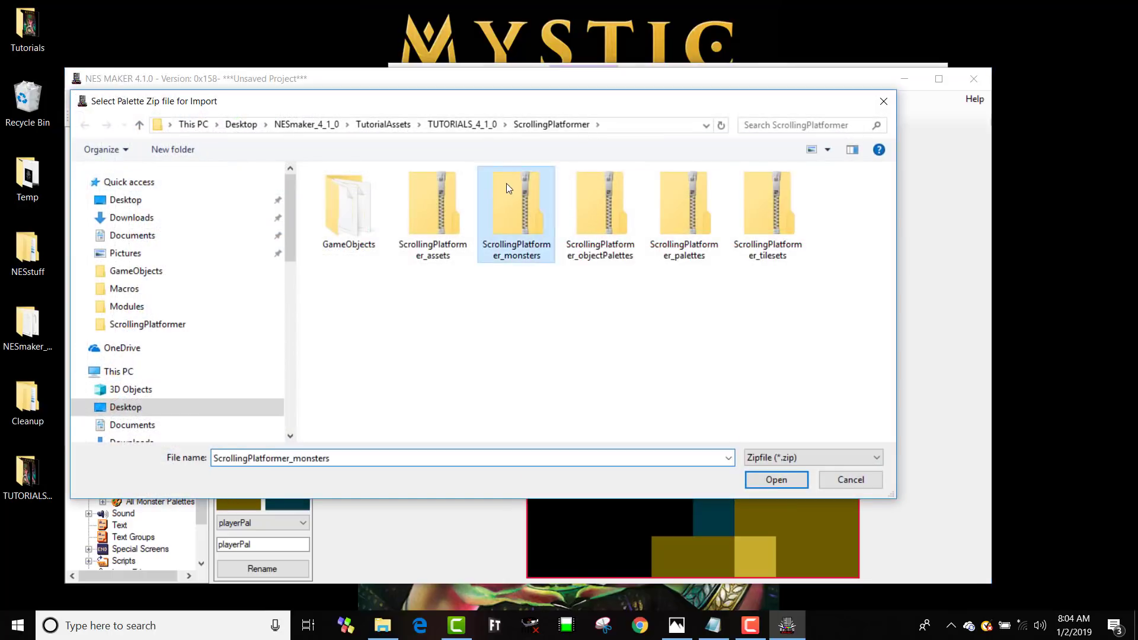
pyautogui.doubleClick(506, 183)
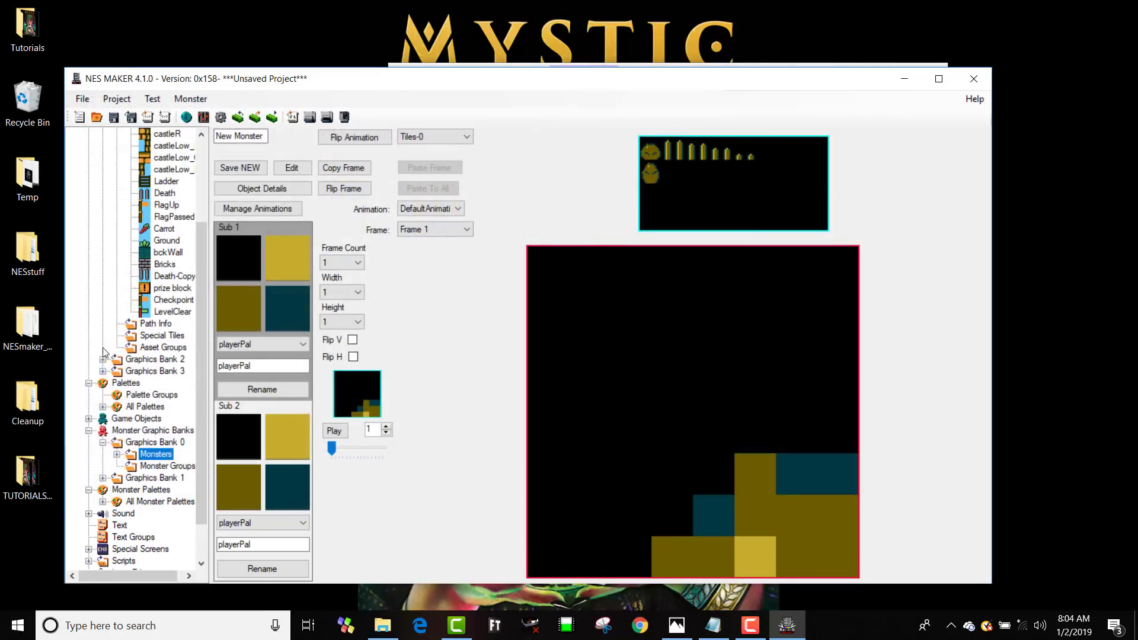
pyautogui.click(89, 419)
pyautogui.click(137, 382)
# - Load 0_player.Monster from the GameObjects folder into the Player game object
pyautogui.click(220, 99)
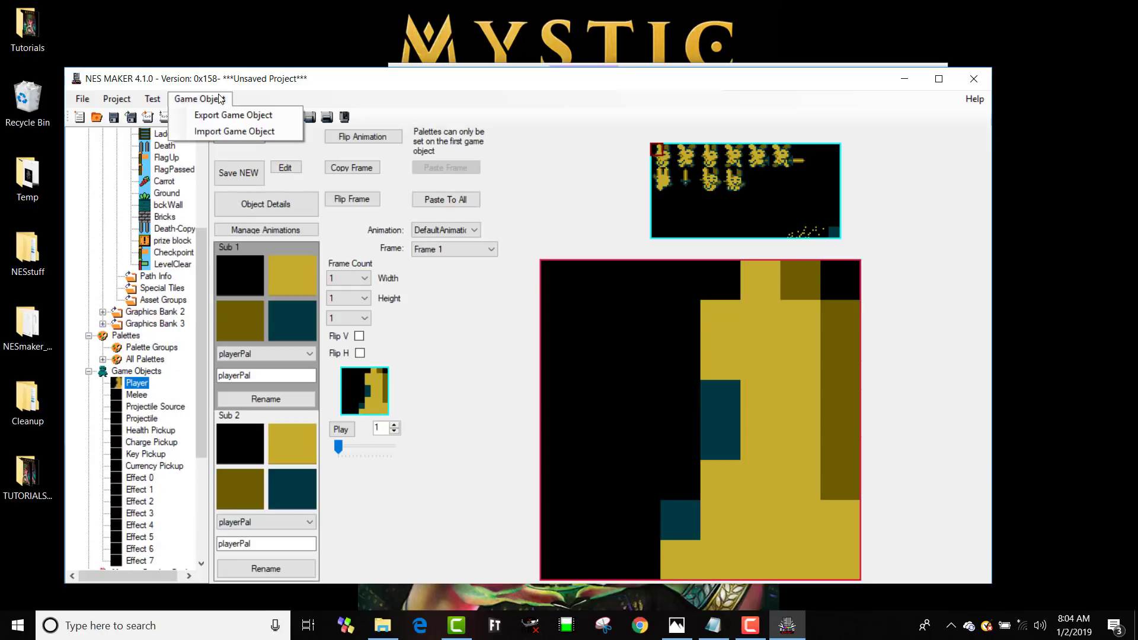
pyautogui.click(234, 132)
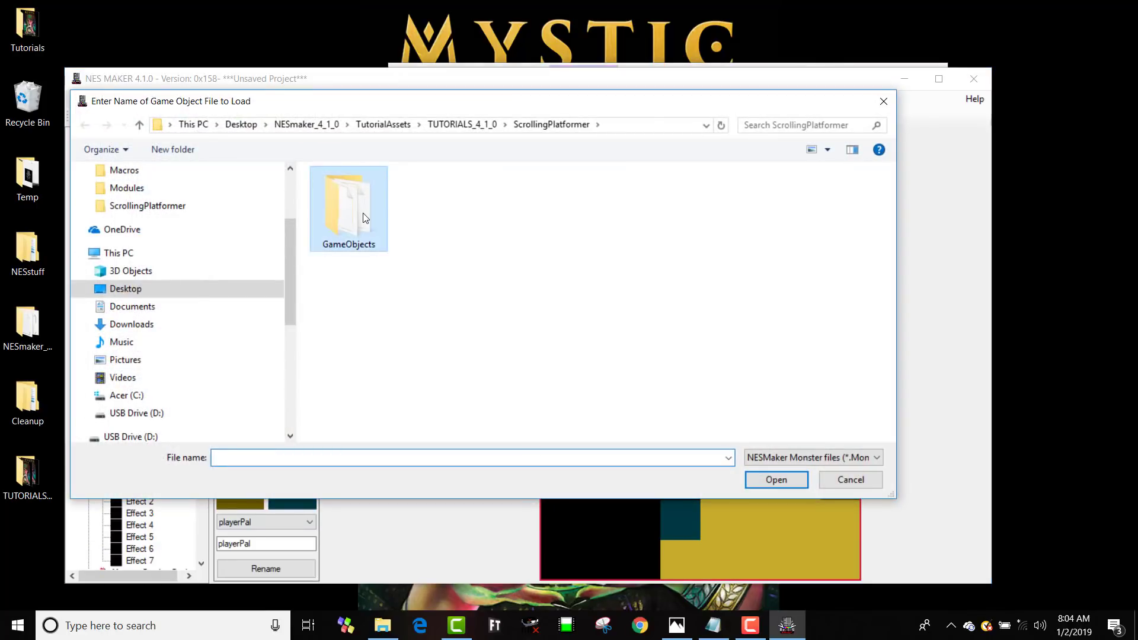
pyautogui.doubleClick(364, 217)
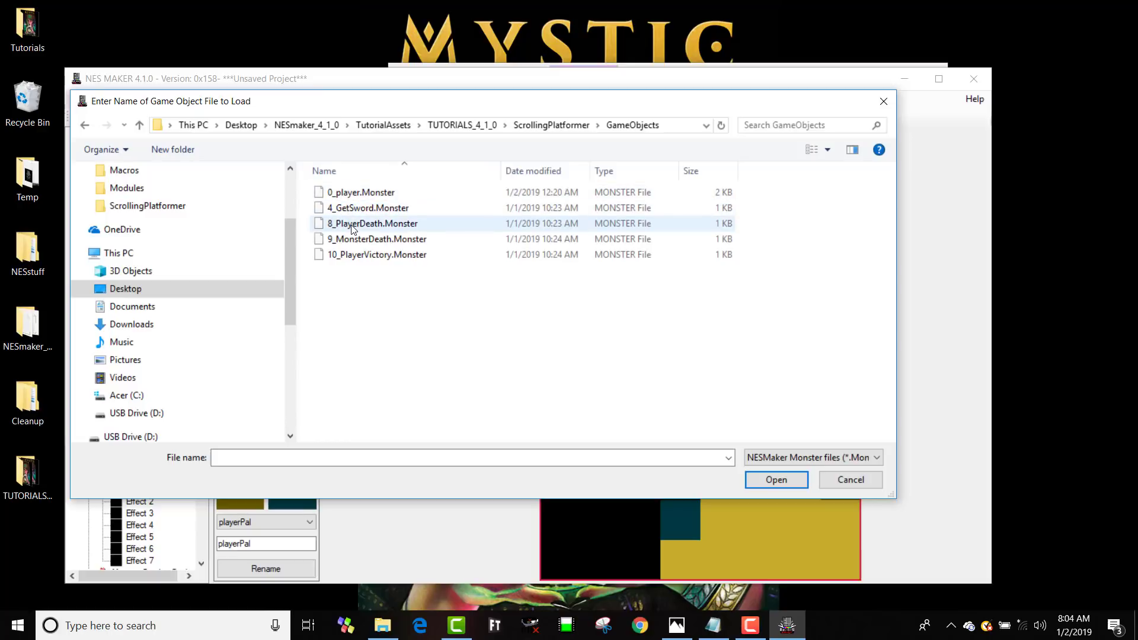
pyautogui.click(354, 193)
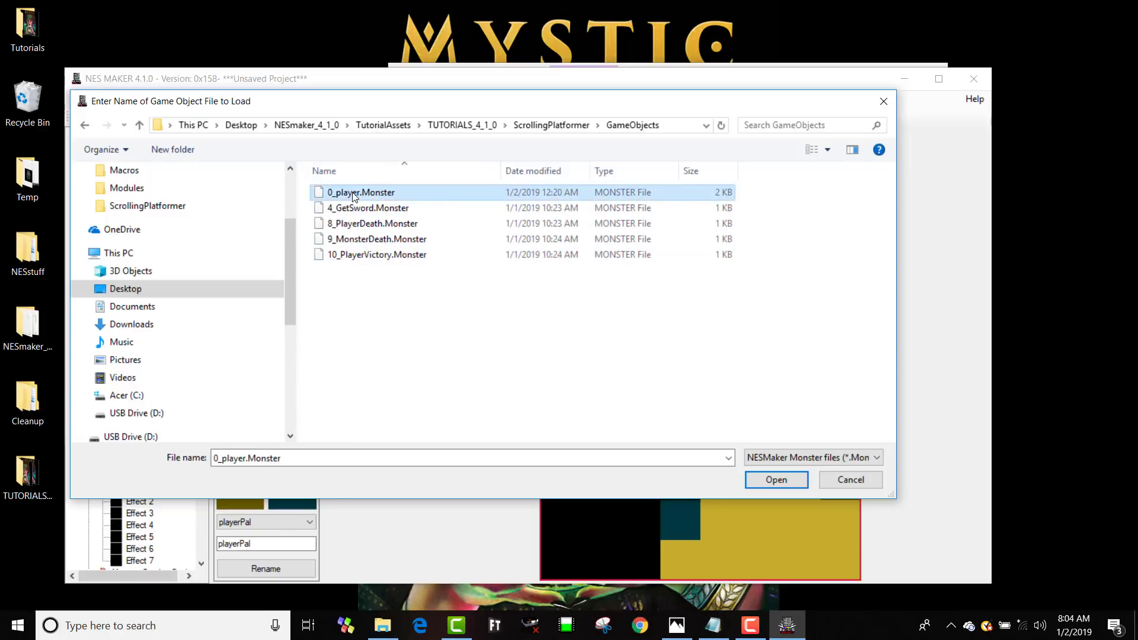
pyautogui.doubleClick(355, 194)
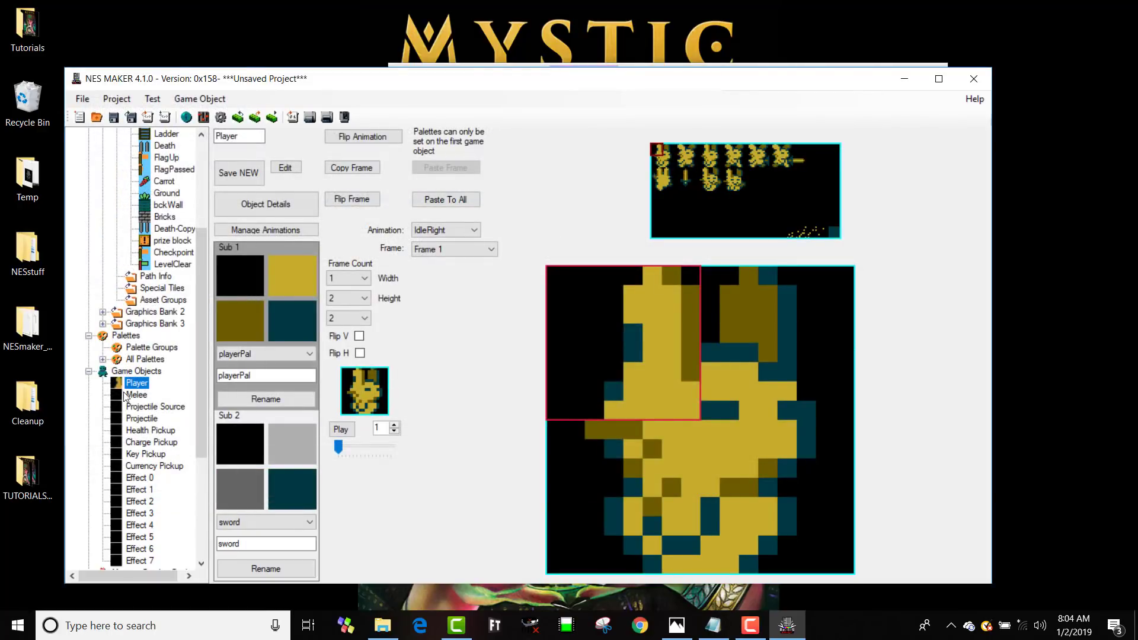
# - Import the GetSword game object into the Health Pickup slot
pyautogui.click(145, 430)
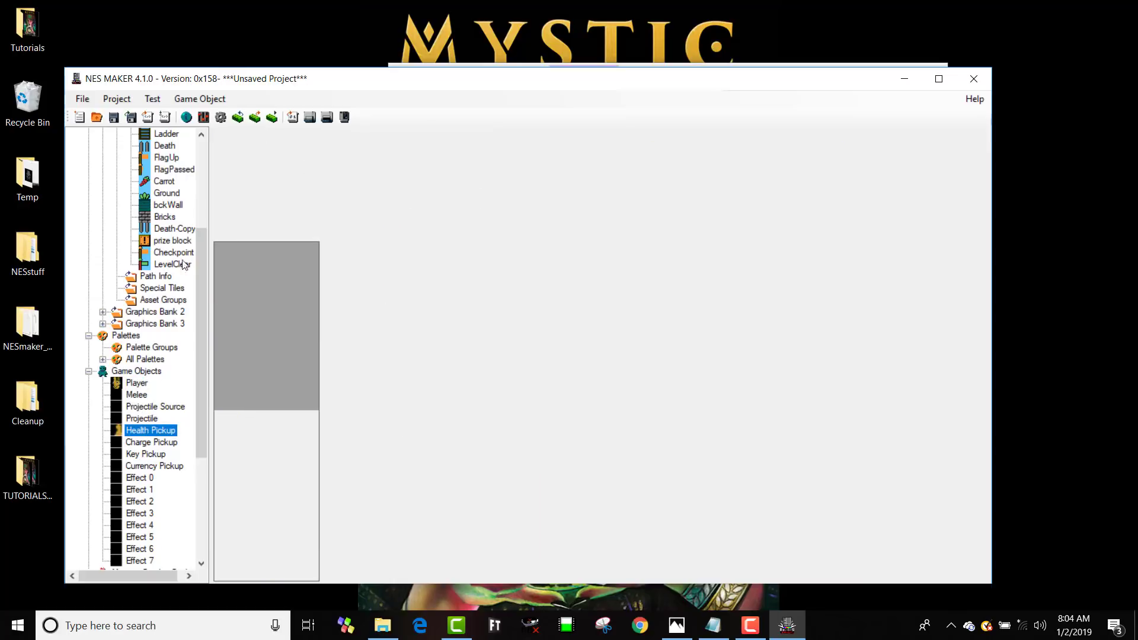
pyautogui.click(217, 102)
pyautogui.click(230, 132)
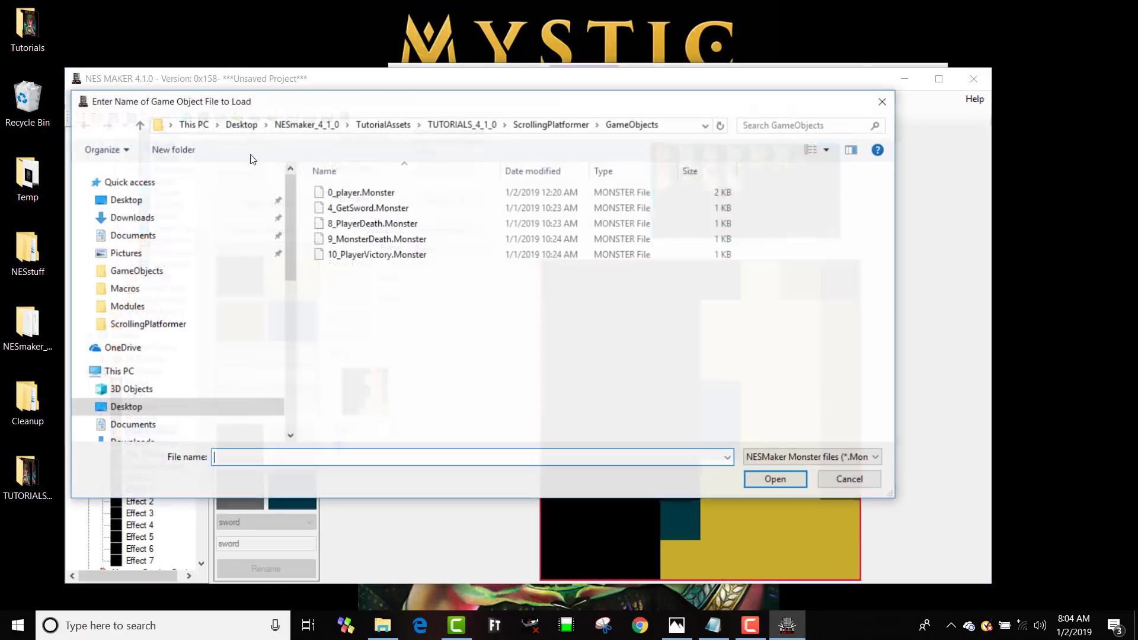
pyautogui.doubleClick(360, 209)
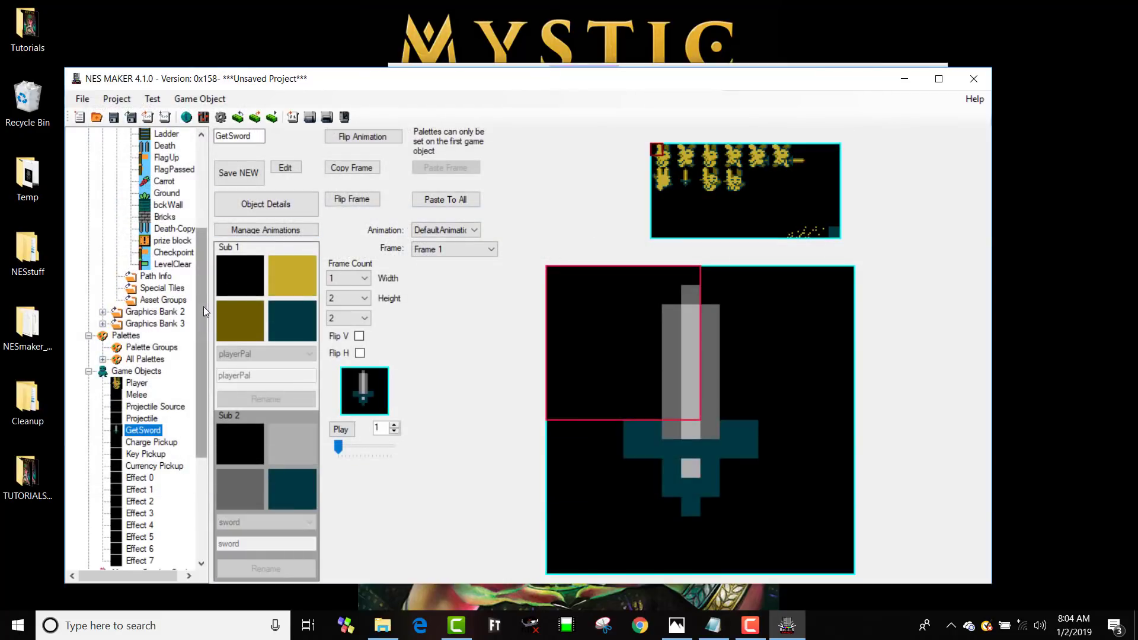
pyautogui.moveTo(204, 307); pyautogui.dragTo(205, 332)
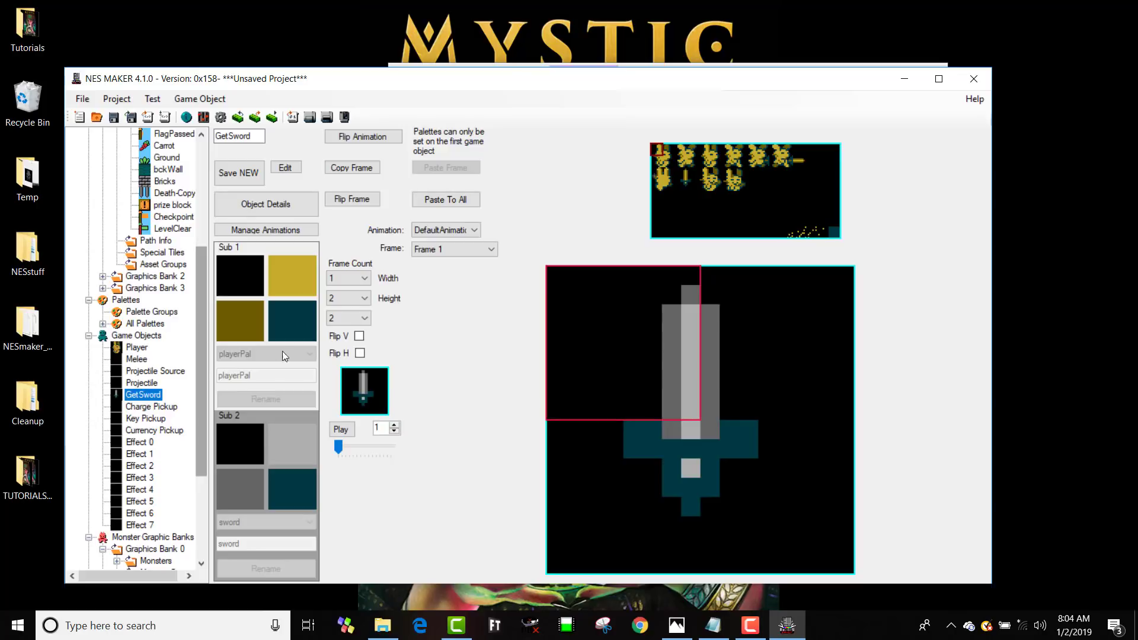
# - Import the 8_PlayerDeath game object into the Effect 0 slot
pyautogui.click(148, 441)
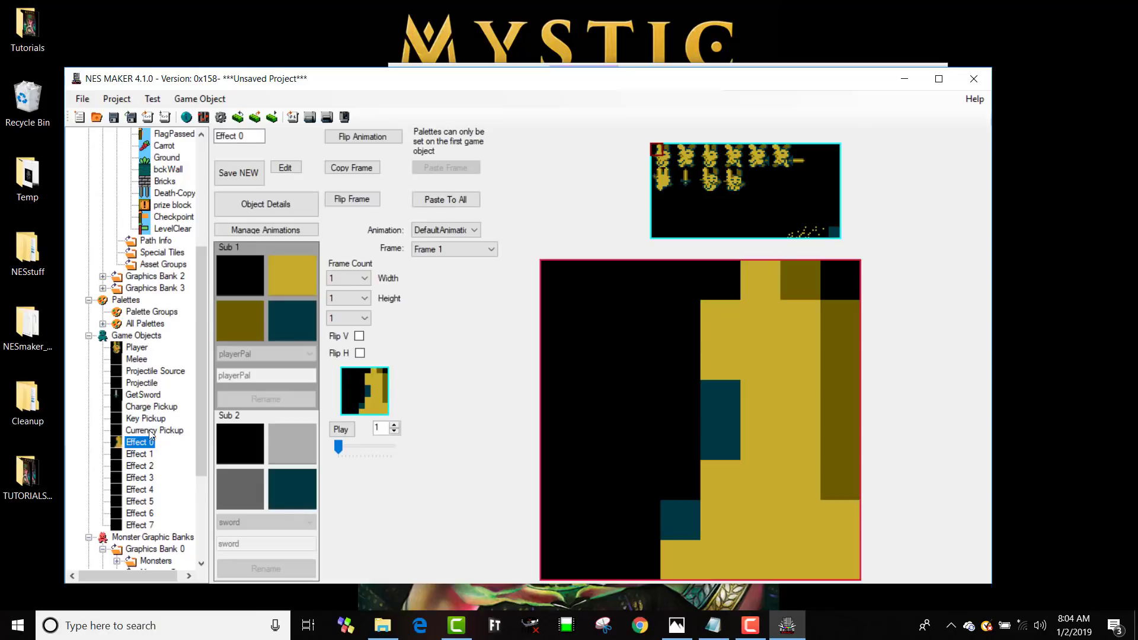
pyautogui.click(200, 98)
pyautogui.click(209, 130)
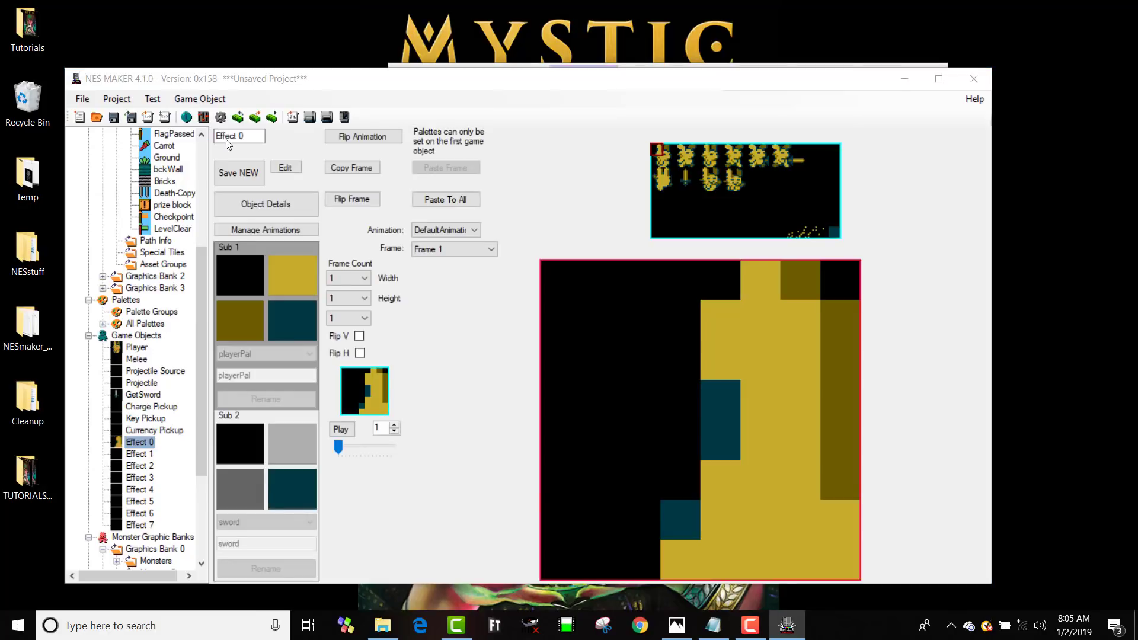
pyautogui.click(354, 226)
pyautogui.doubleClick(354, 226)
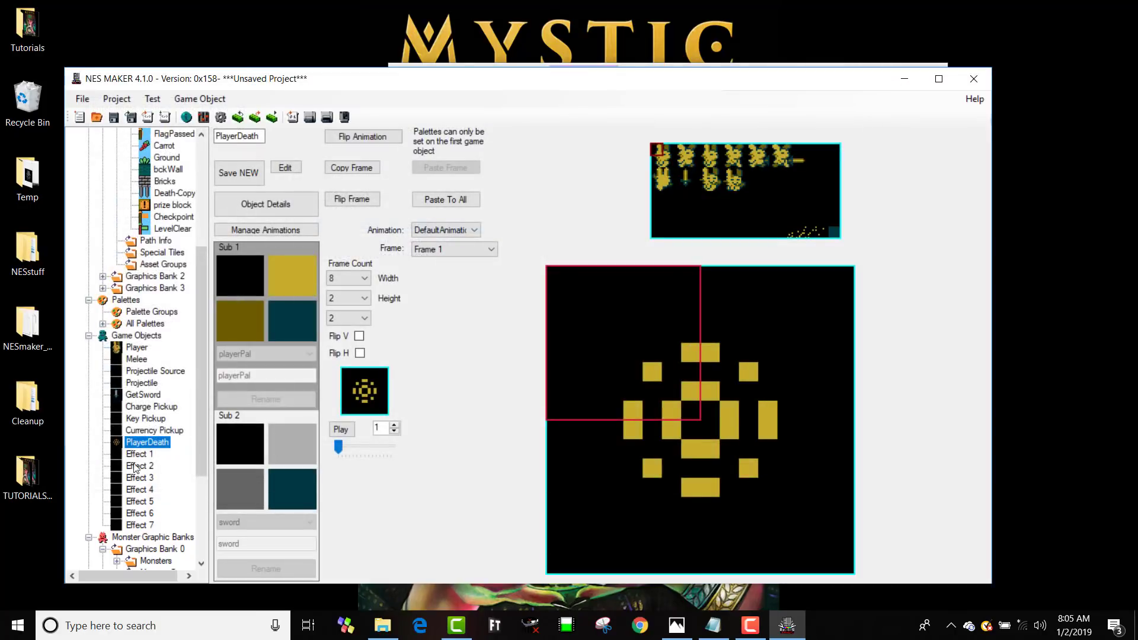
# - Import the 9_MonsterDeath game object into the Effect 1 slot
pyautogui.click(140, 454)
pyautogui.click(206, 100)
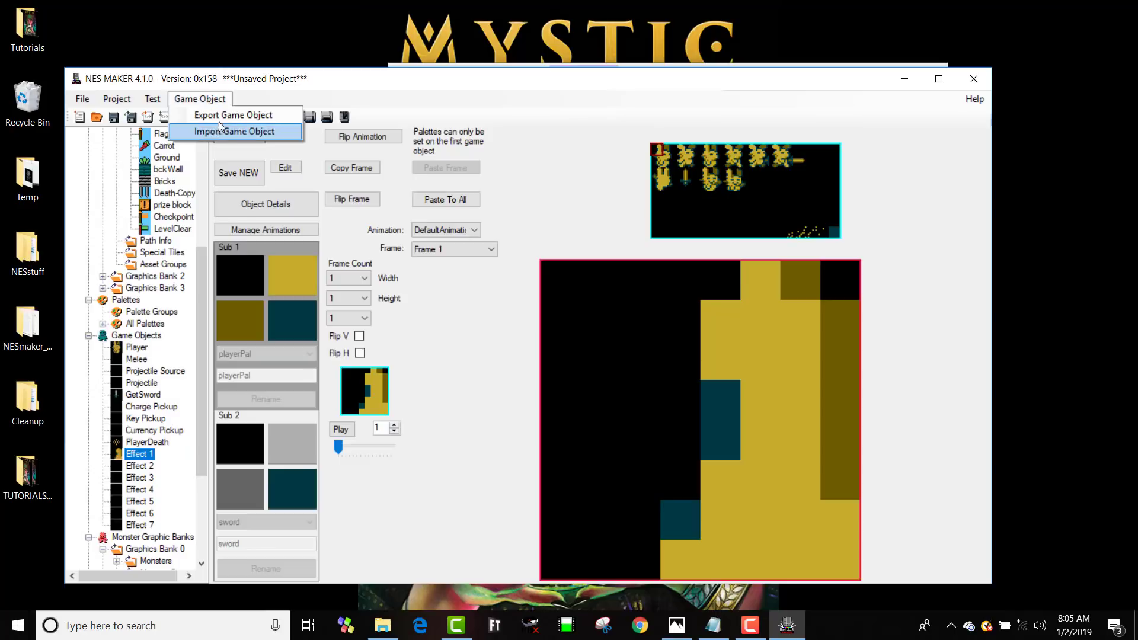
pyautogui.click(209, 130)
pyautogui.click(350, 239)
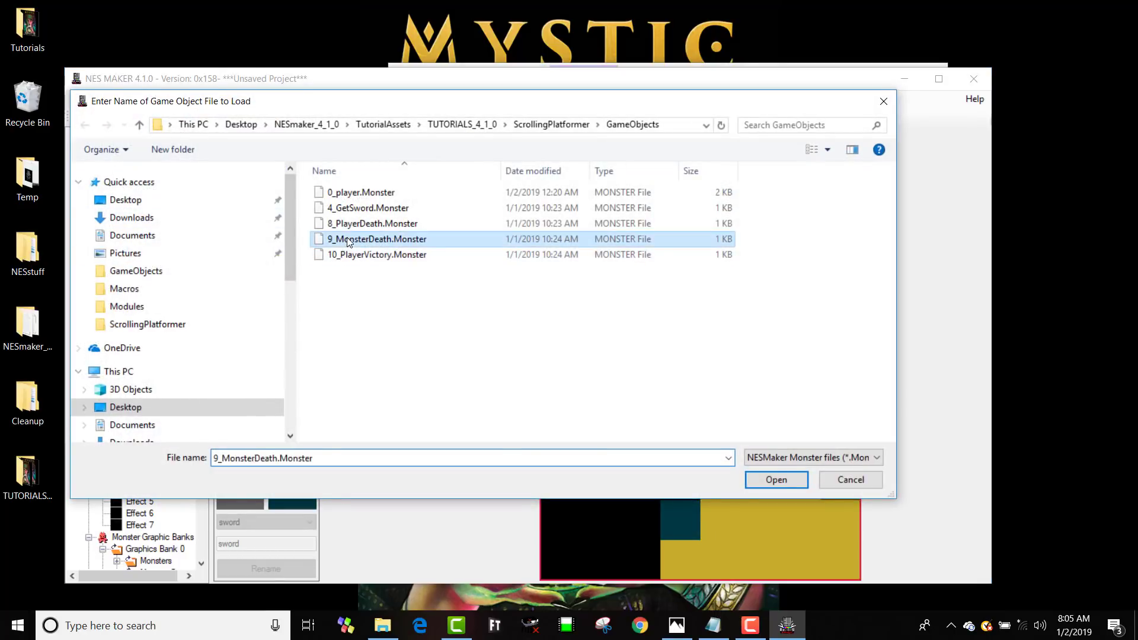
pyautogui.doubleClick(350, 239)
# - Import 10_PlayerVictory into the Effect 2 slot and preview its animation
pyautogui.click(142, 467)
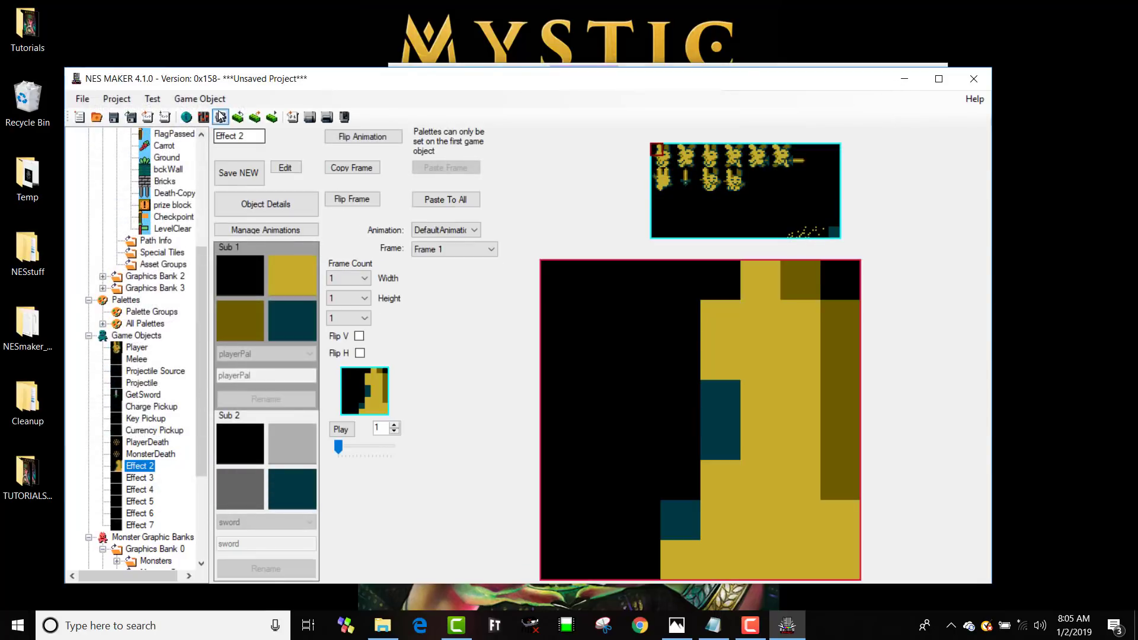
pyautogui.click(204, 99)
pyautogui.click(209, 131)
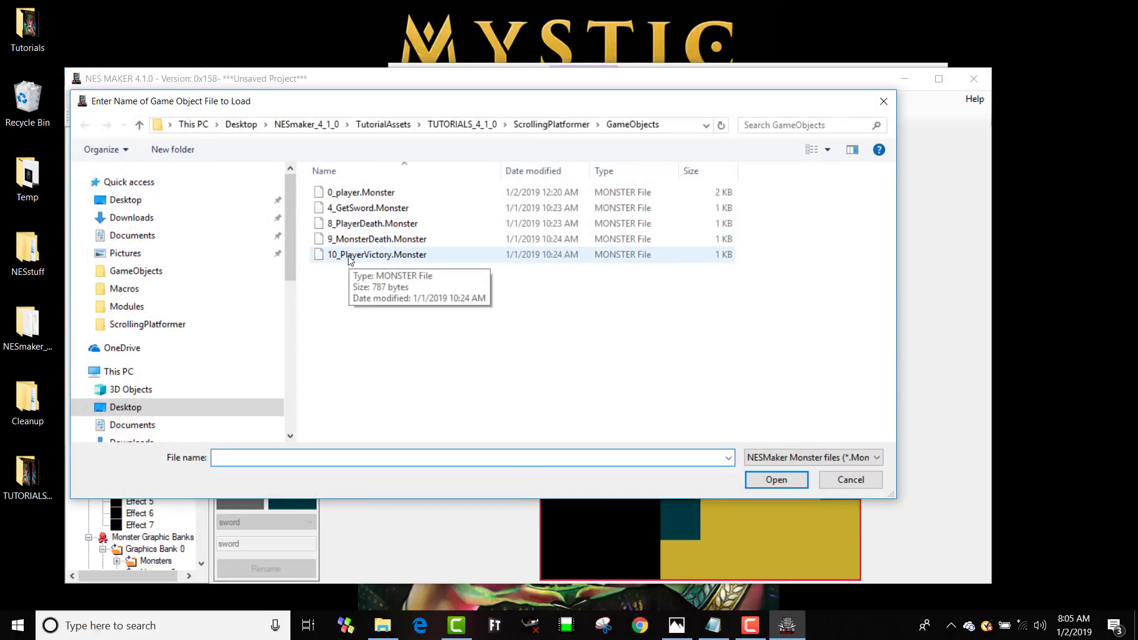
pyautogui.doubleClick(350, 255)
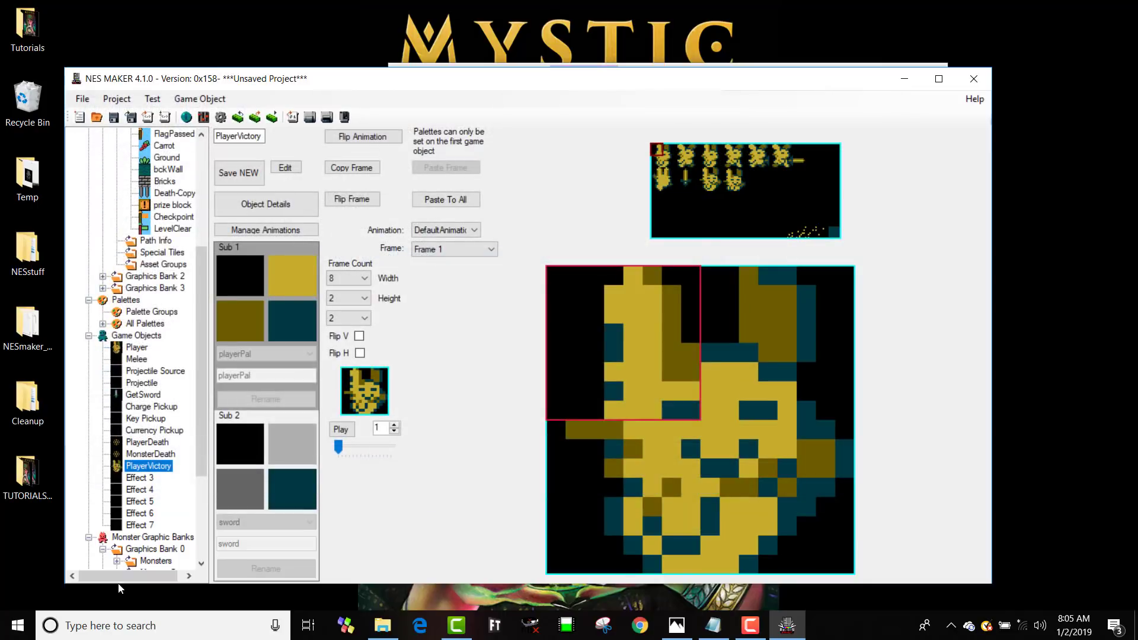
pyautogui.click(342, 429)
pyautogui.click(358, 427)
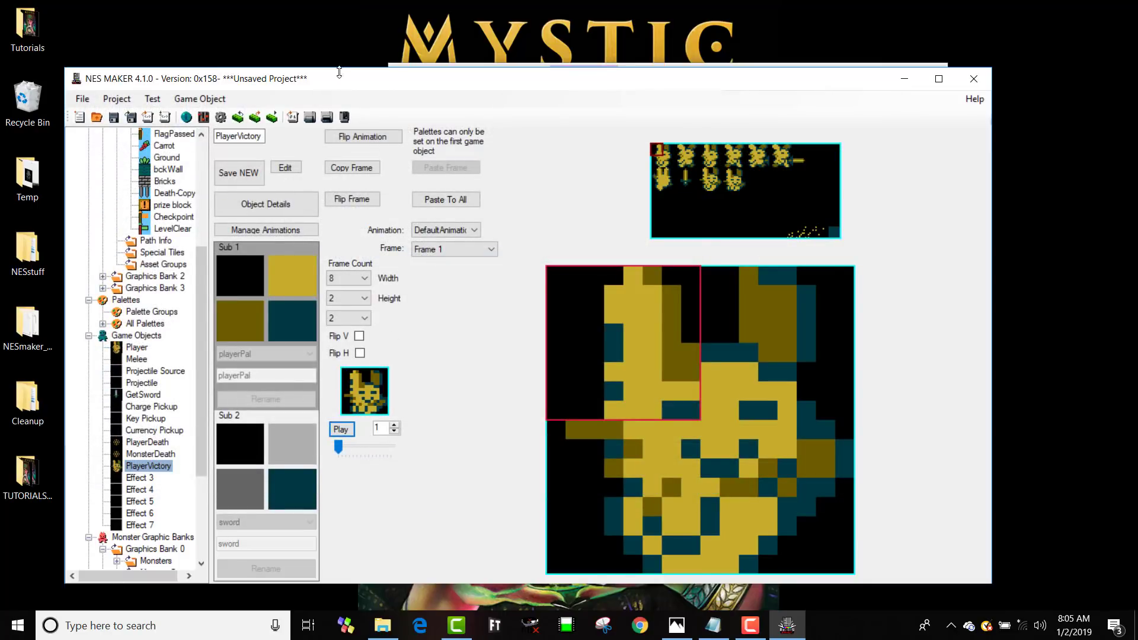
pyautogui.moveTo(199, 365); pyautogui.dragTo(197, 471)
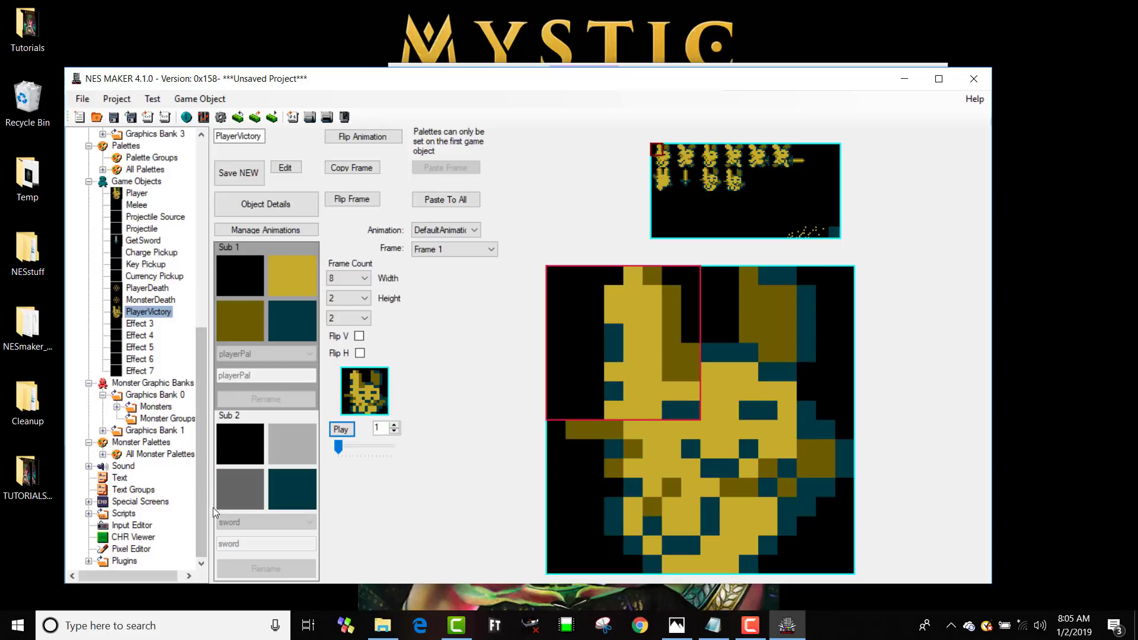
# - Turn on Use Sprite Zero Detection in the HUD & Boxes settings' HUD tab
pyautogui.scroll(10, 135, 236)
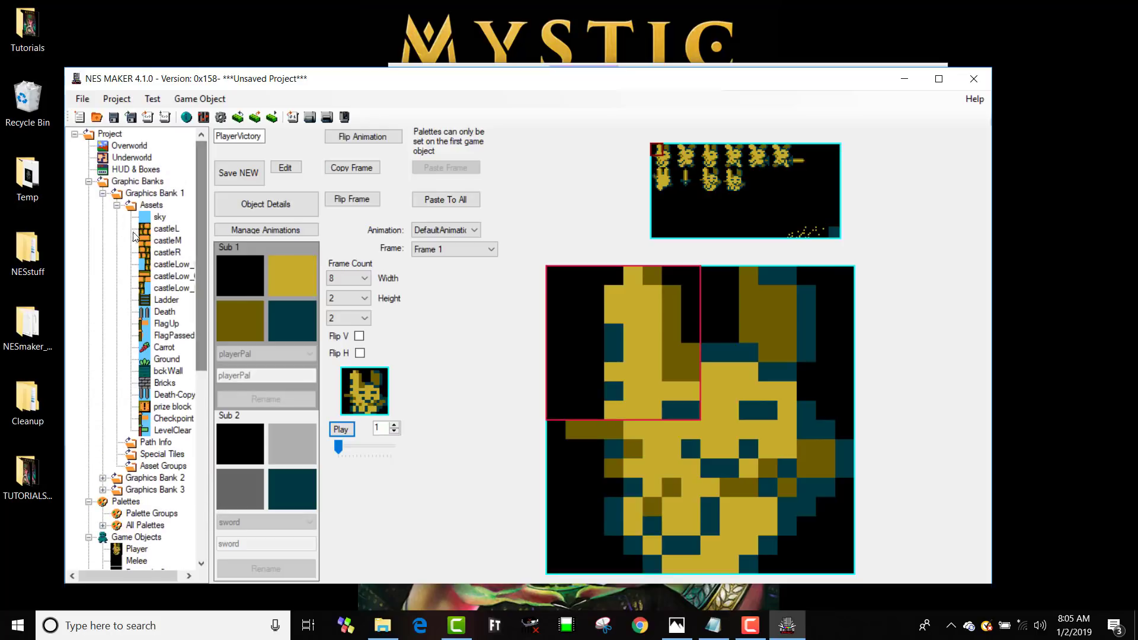
pyautogui.click(131, 171)
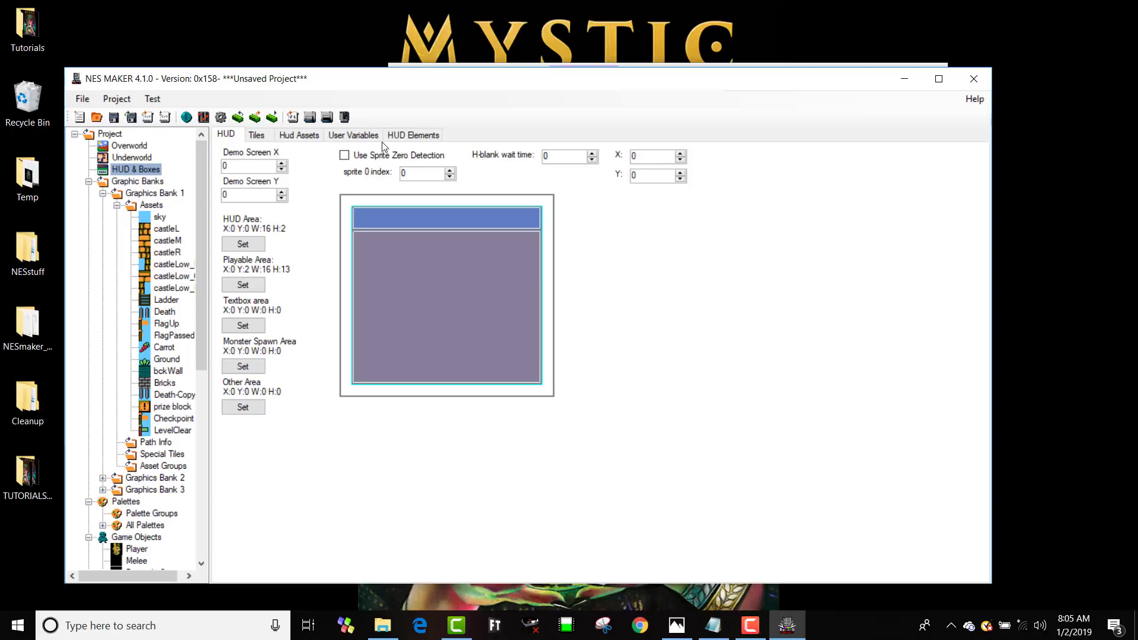
pyautogui.click(344, 157)
pyautogui.click(306, 135)
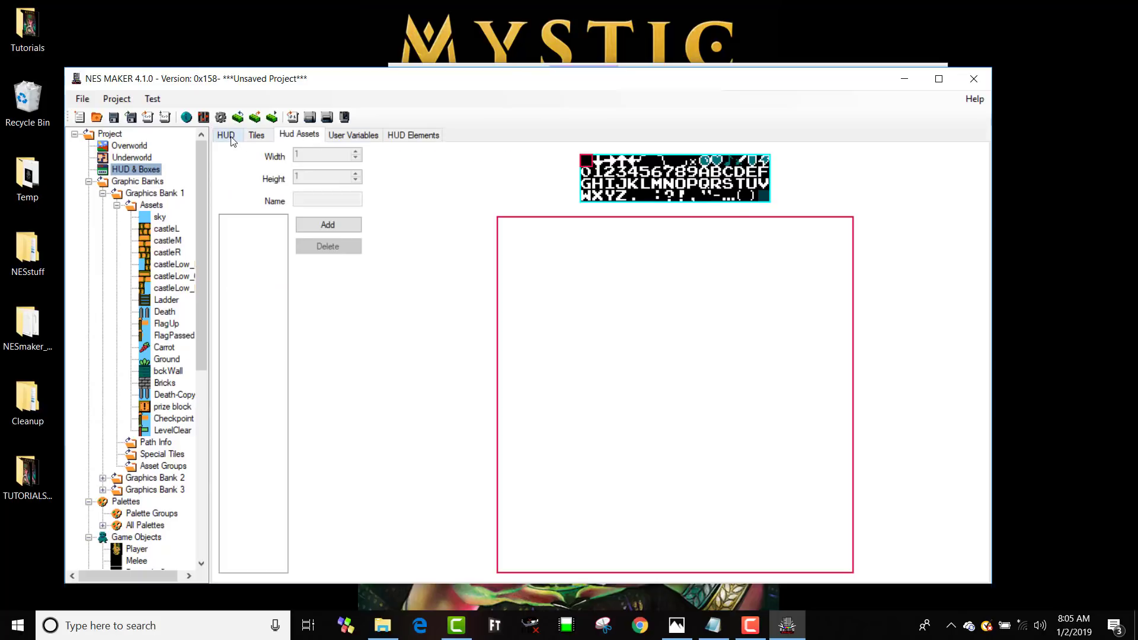
pyautogui.click(256, 135)
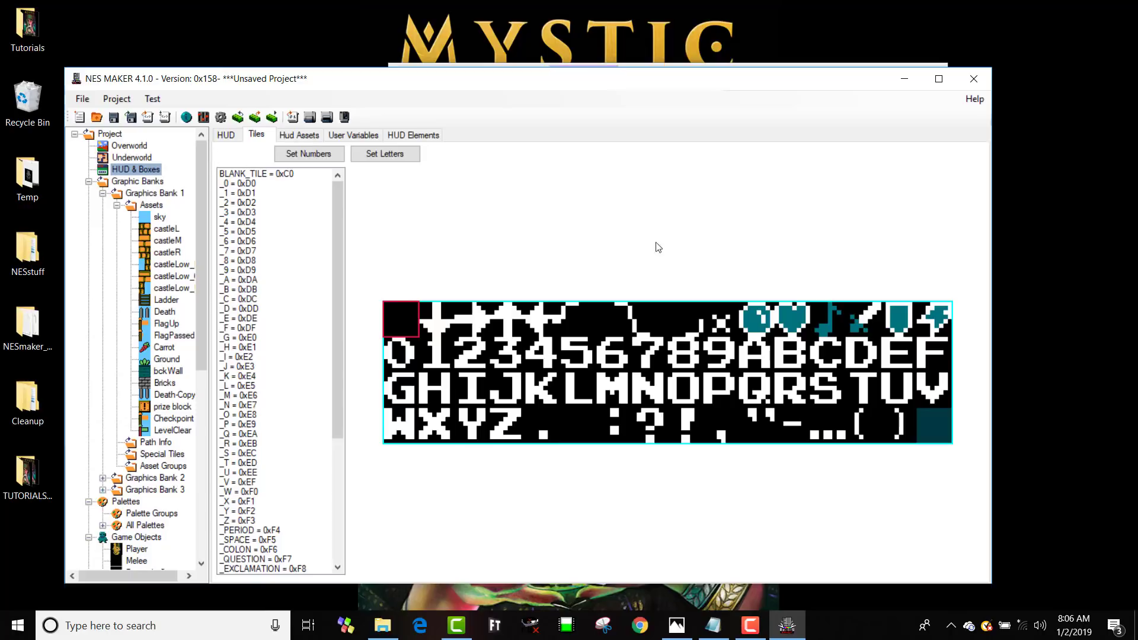
pyautogui.click(354, 135)
pyautogui.click(304, 135)
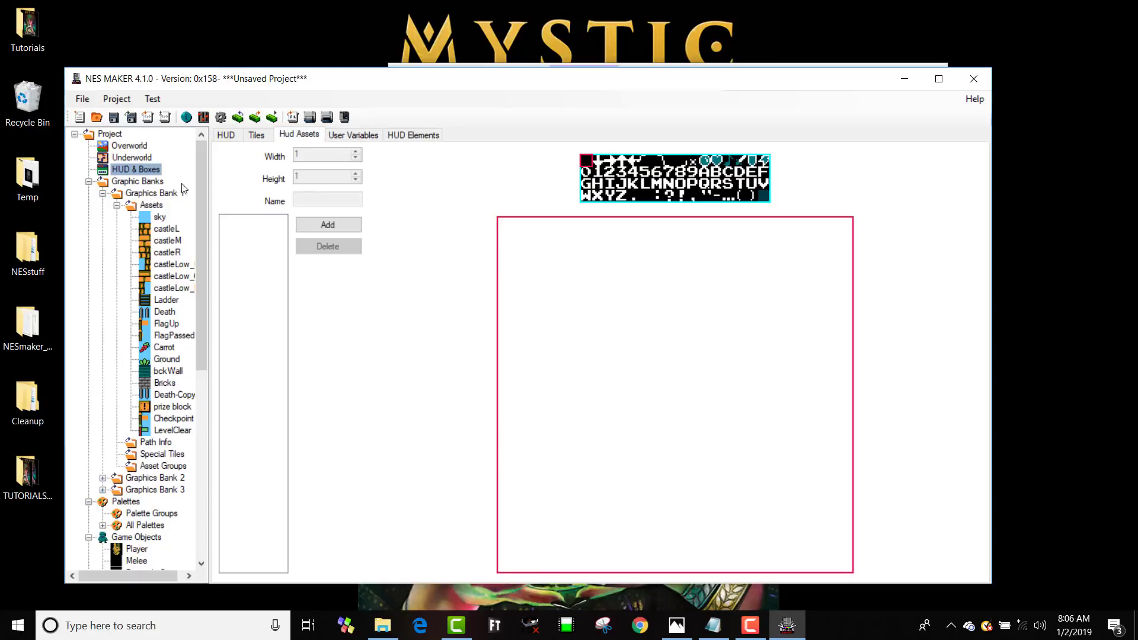
pyautogui.click(226, 138)
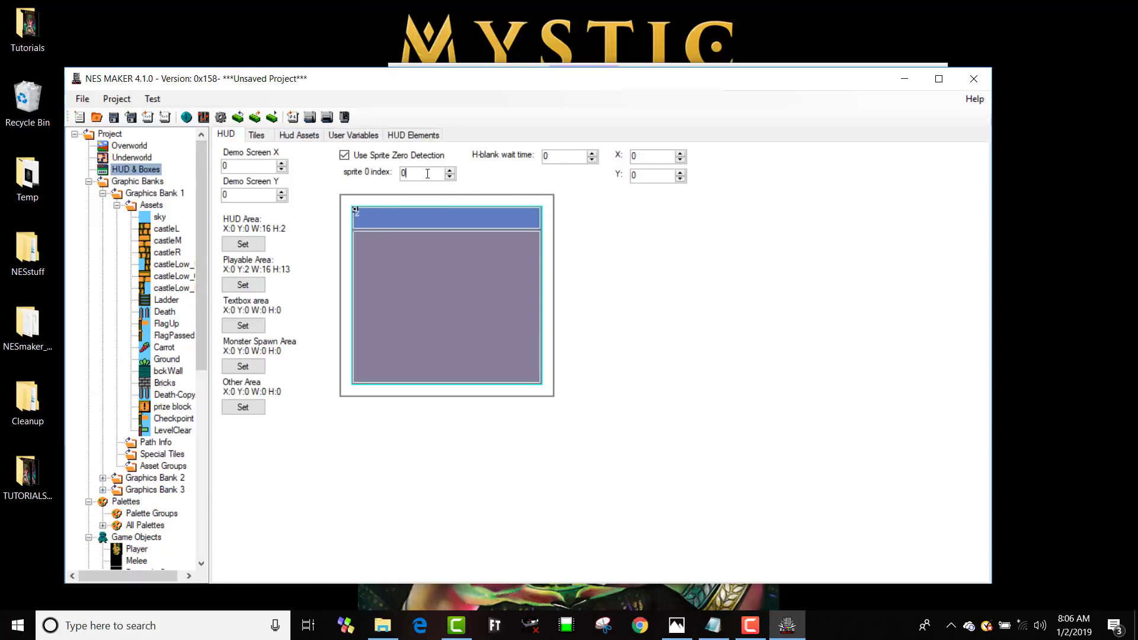
# - Set sprite 0 index 127, H-blank wait time 1, and sprite zero position X 246, Y 30
pyautogui.write('127')
pyautogui.moveTo(419, 178); pyautogui.dragTo(400, 173)
pyautogui.click(408, 197)
pyautogui.write('1')
pyautogui.write('246')
pyautogui.press('Tab')
pyautogui.write('30')
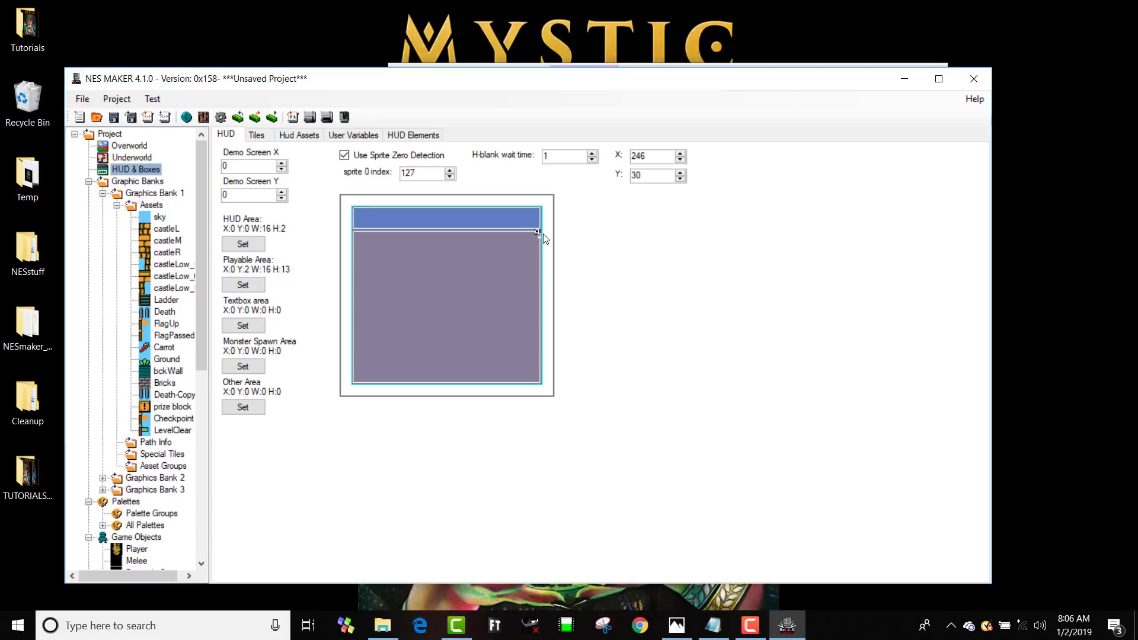